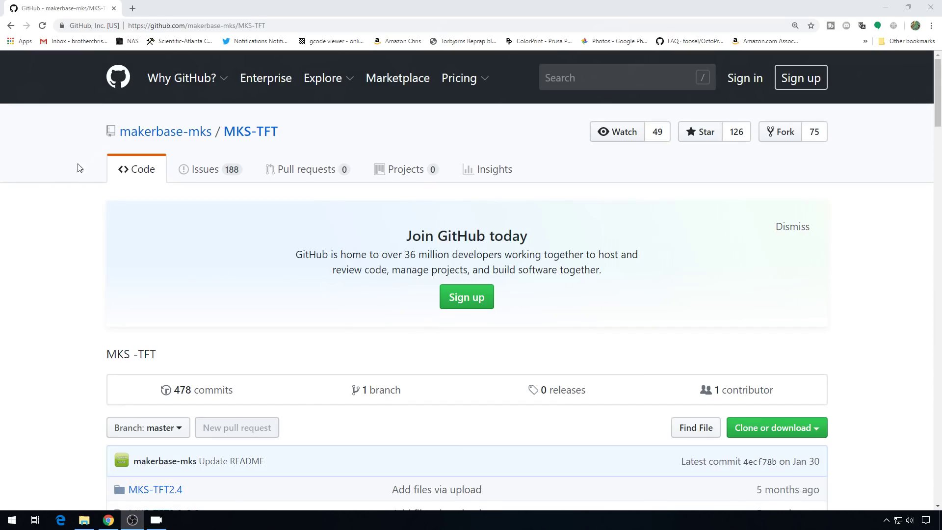
Download the MKS-TFT GitHub repository as MKS-TFT-master (1).zip using Clone or download
scroll(81, 199, "down", 6)
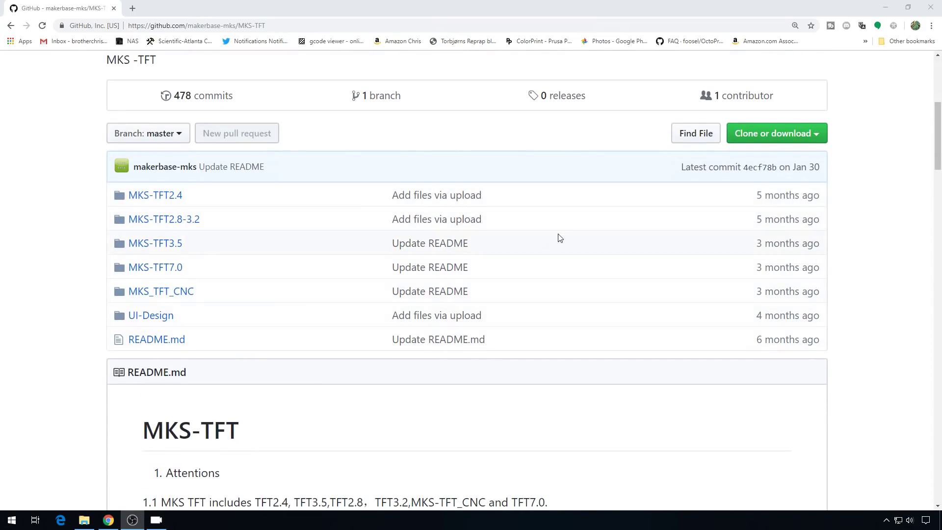
left_click(820, 133)
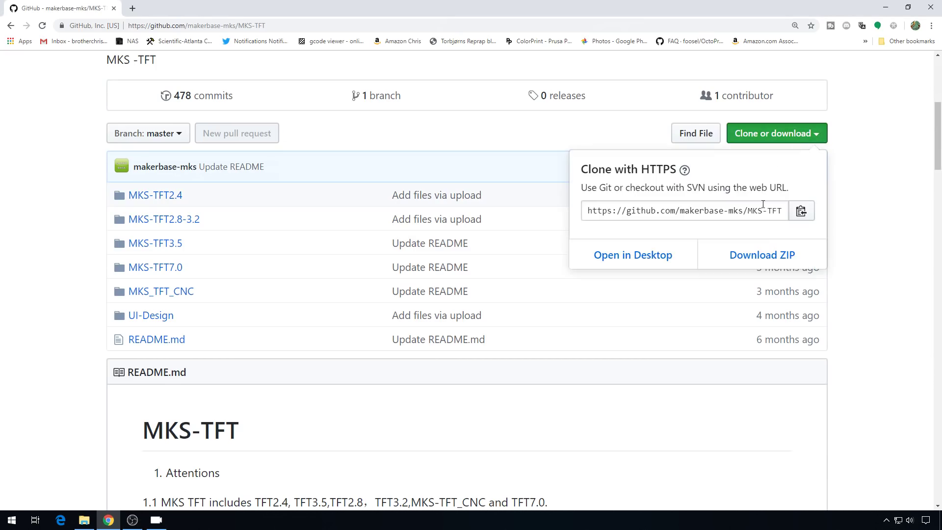
left_click(763, 254)
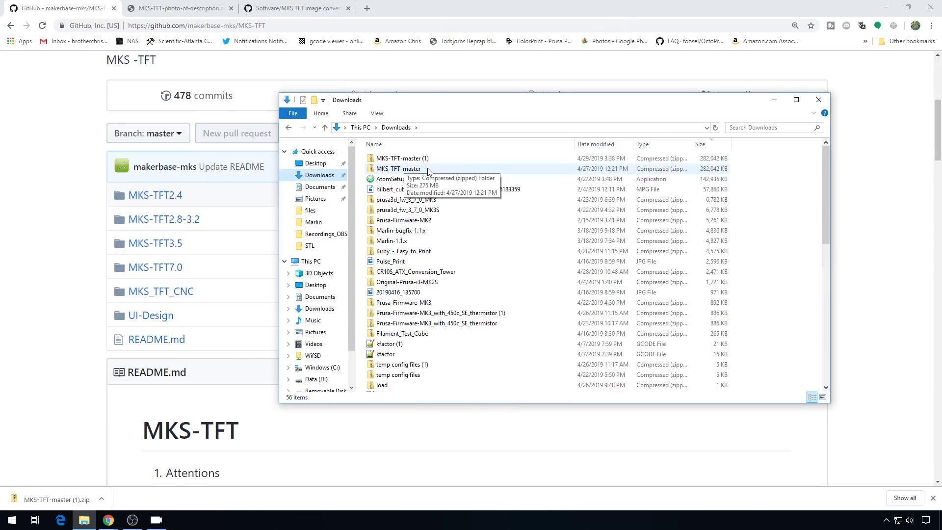
Browse into the downloaded archive's MKS-TFT-master > MKS-TFT2.8-3.2 folder
double_click(398, 169)
double_click(411, 159)
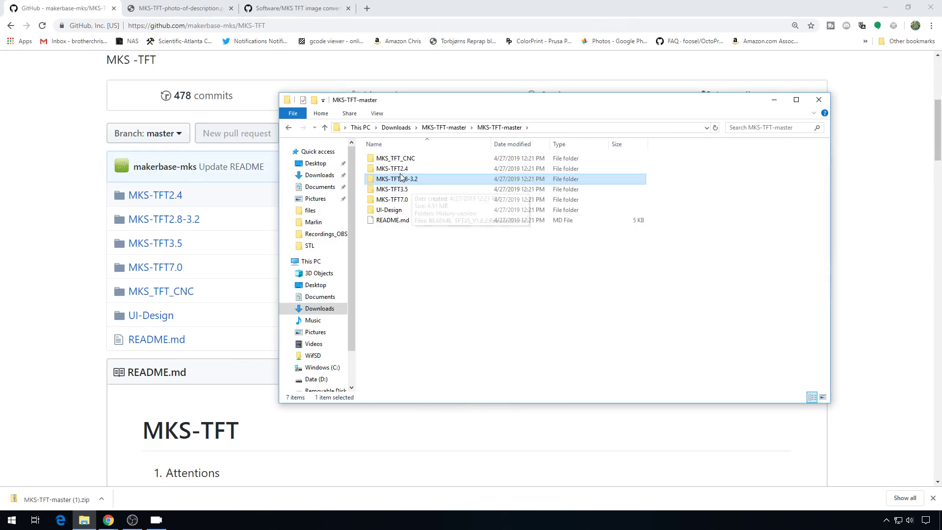
left_click(411, 180)
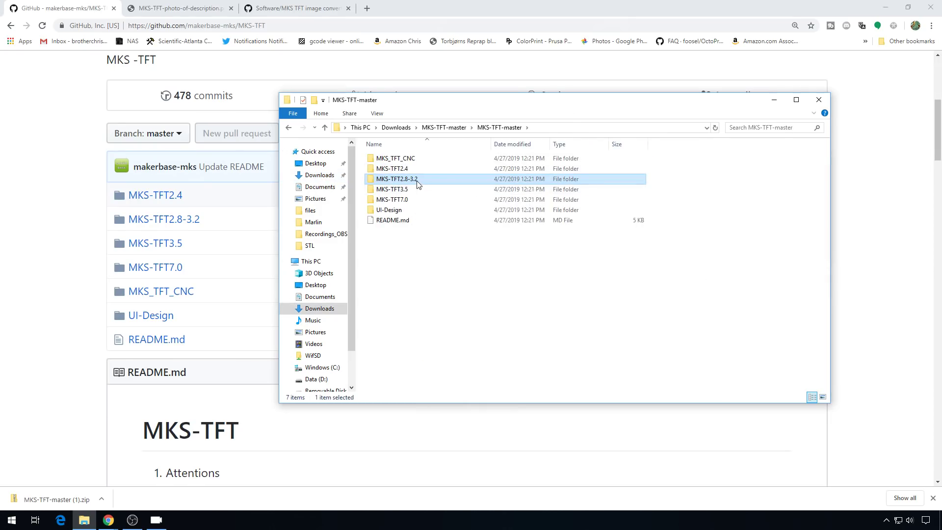
double_click(417, 180)
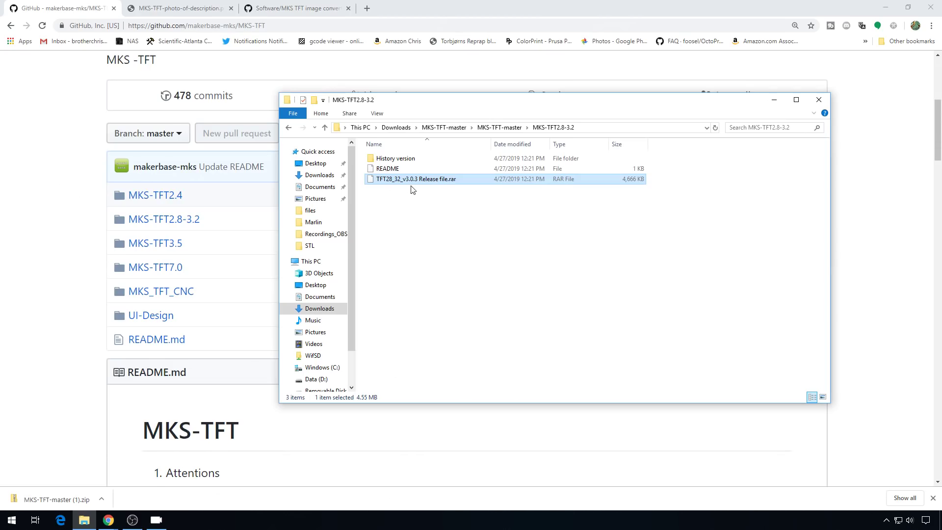
Extract the TFT28_32_v3.0.3 release RAR with 7-Zip and open the extracted folder
right_click(421, 181)
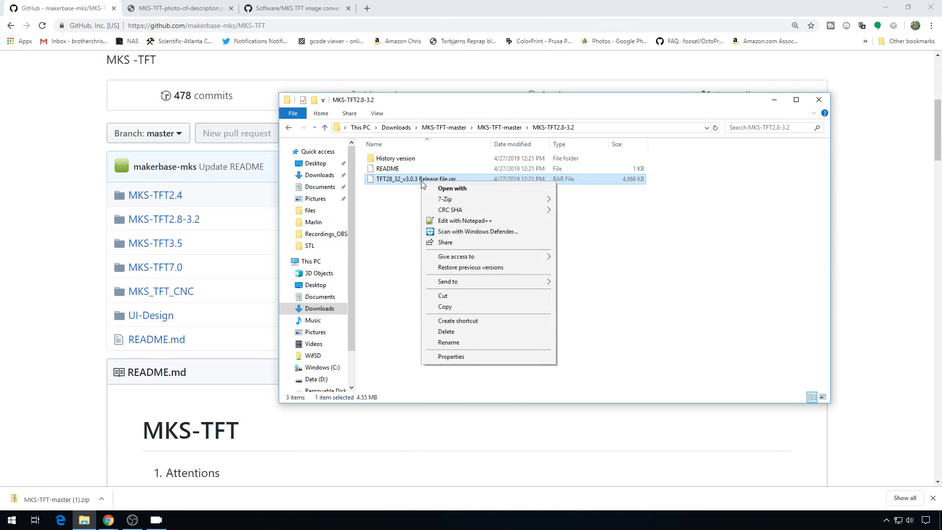
mouse_move(549, 199)
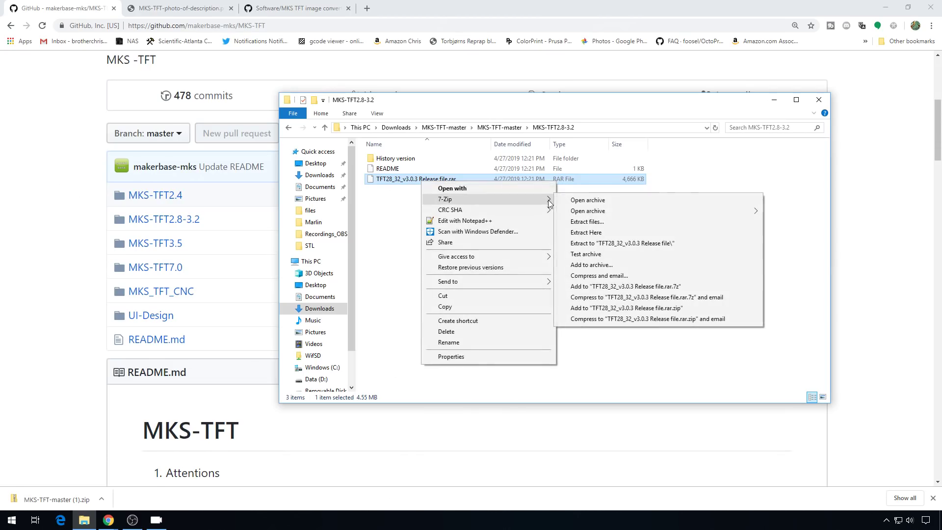
left_click(661, 245)
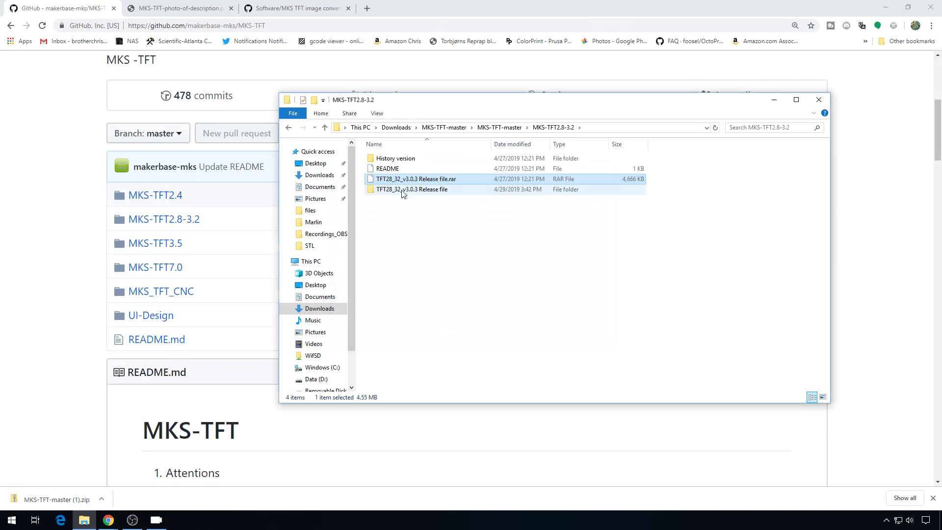
double_click(409, 190)
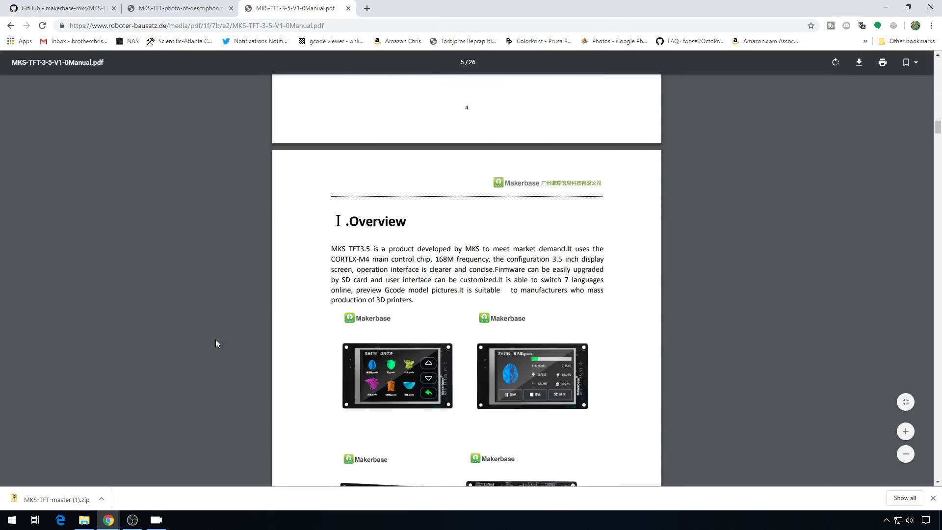
scroll(216, 339, "down", 5)
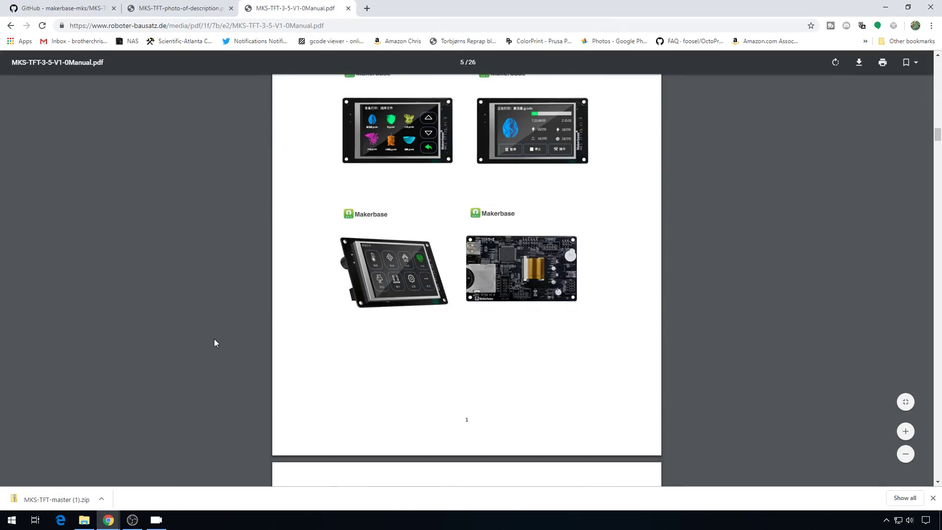
scroll(213, 338, "down", 10)
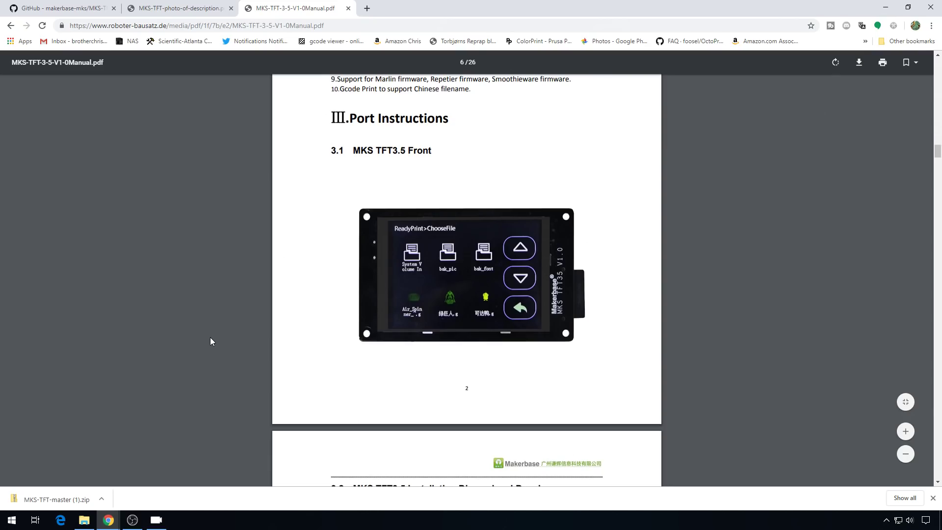
scroll(210, 338, "down", 12)
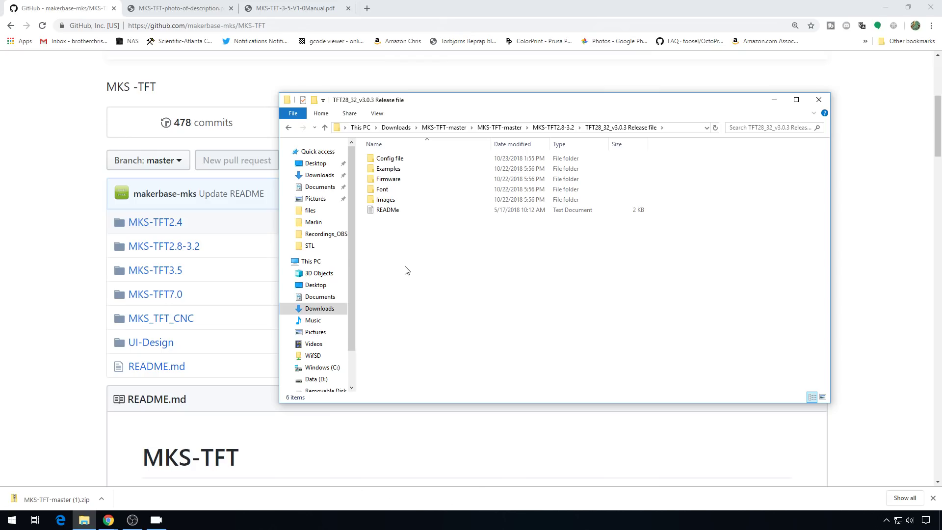
Open the Examples folder, with the TFT datasheet turned to section VI, Special Function Button Customization
double_click(409, 172)
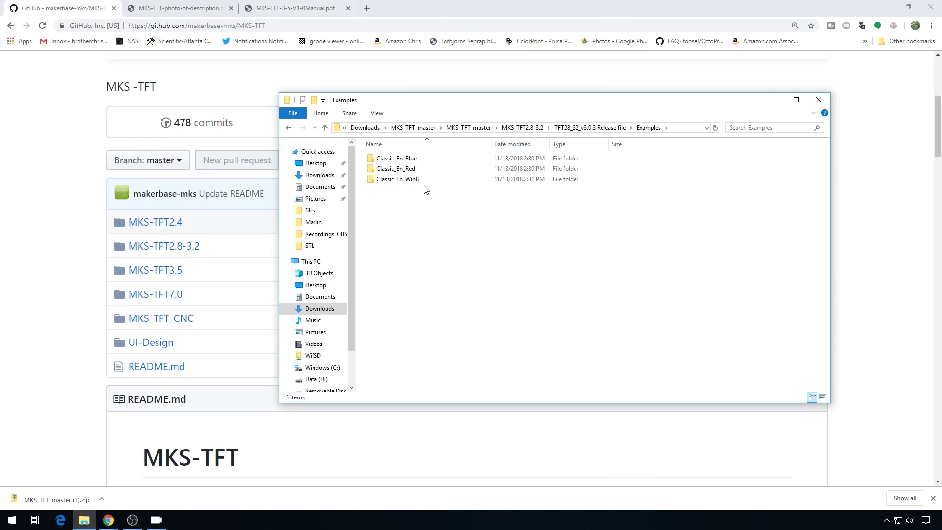
left_click(309, 15)
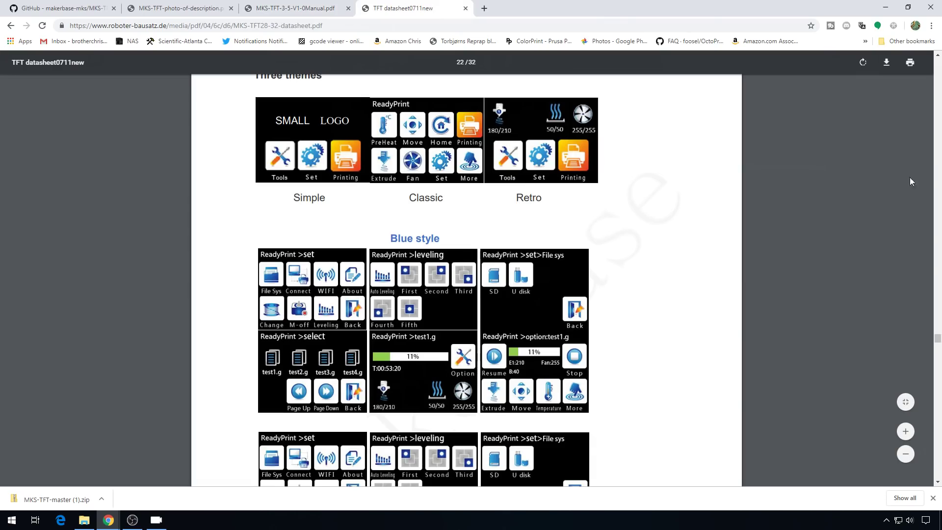
left_click_drag(938, 345, 938, 325)
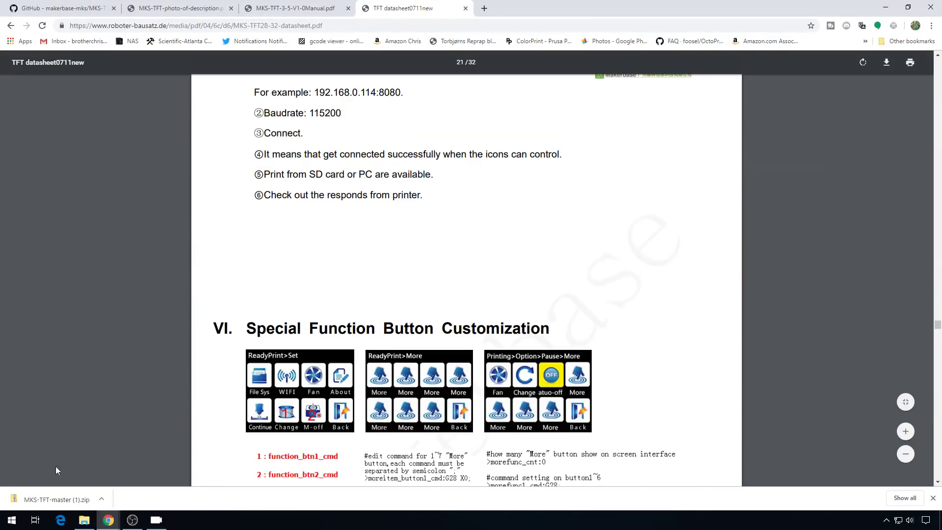
left_click(86, 521)
key("alt+Up")
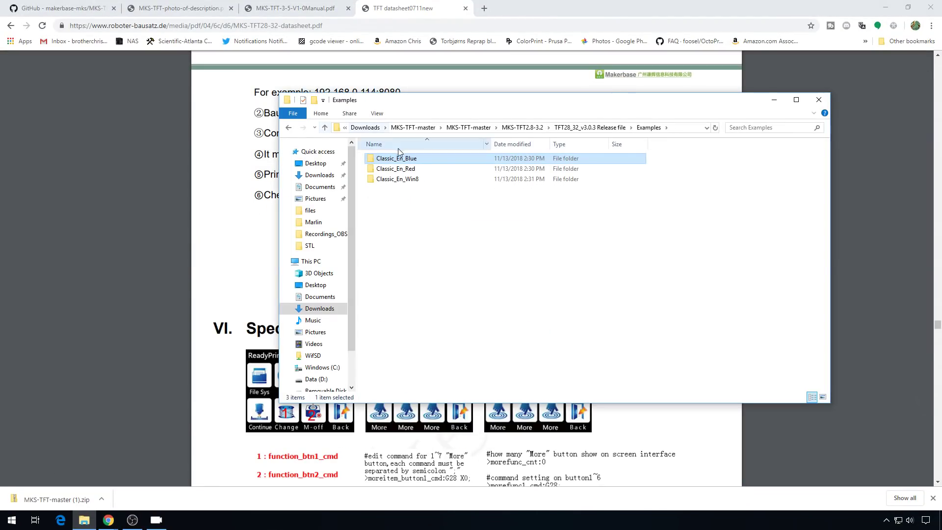
Browse Classic_En_Blue's mks_font and mks_pic folders, then bring up actions for mks_config
double_click(422, 156)
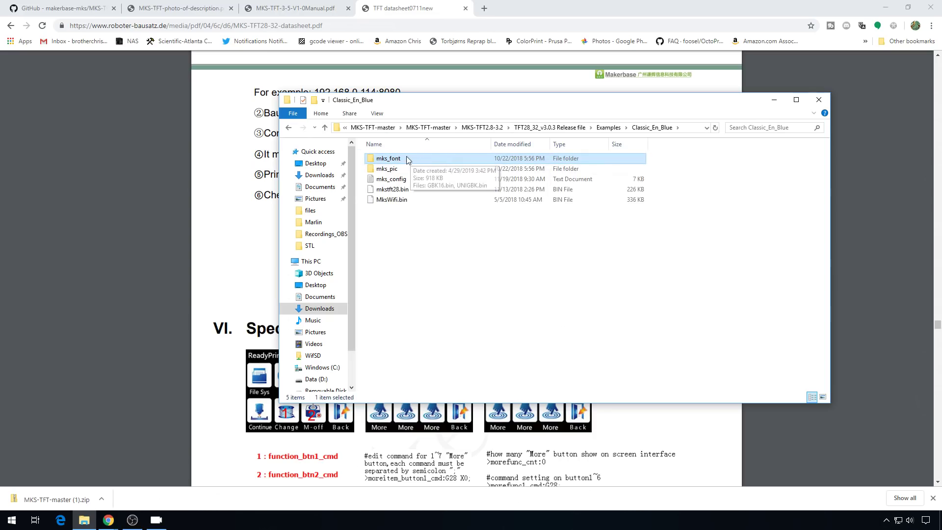
double_click(418, 159)
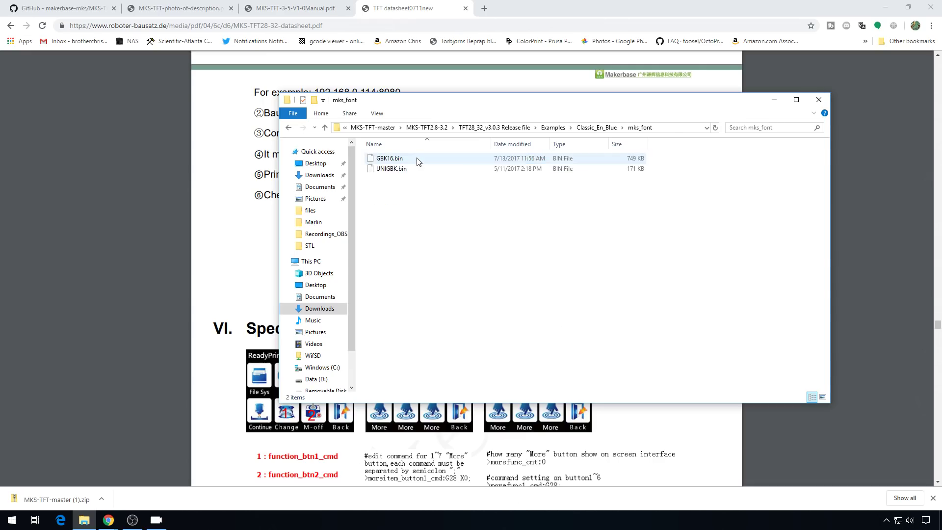
left_click(324, 127)
left_click(436, 169)
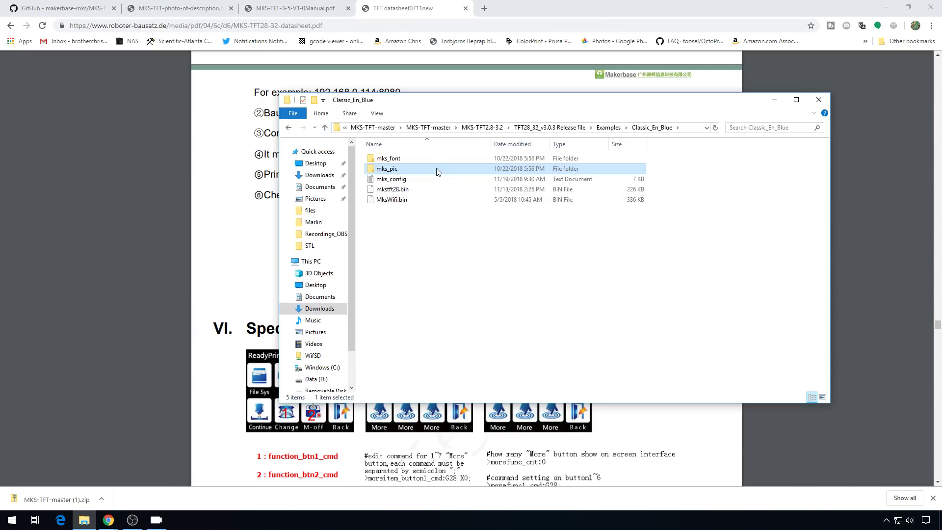
double_click(437, 169)
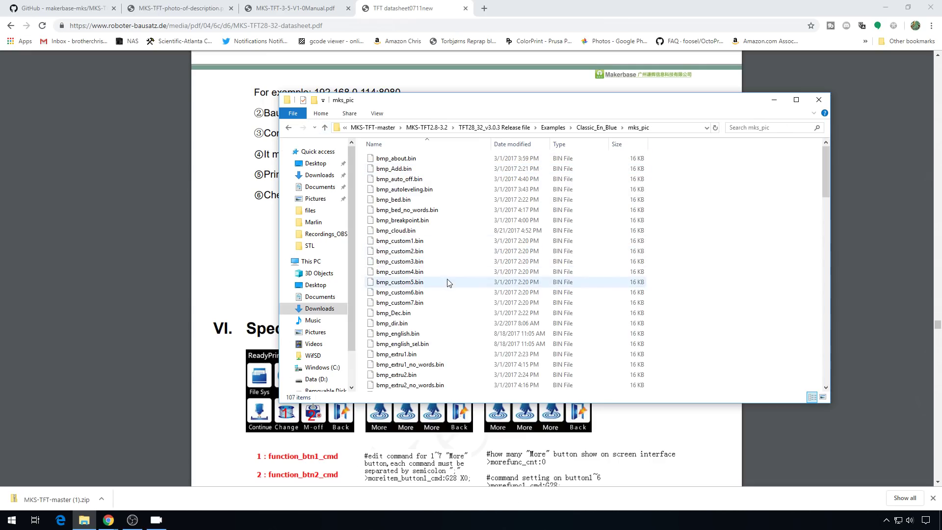
left_click(326, 128)
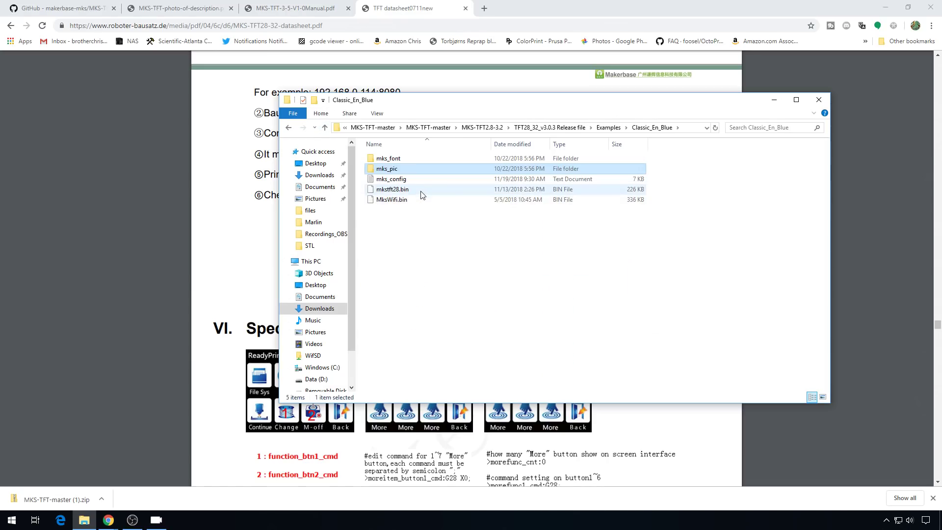
key("Down")
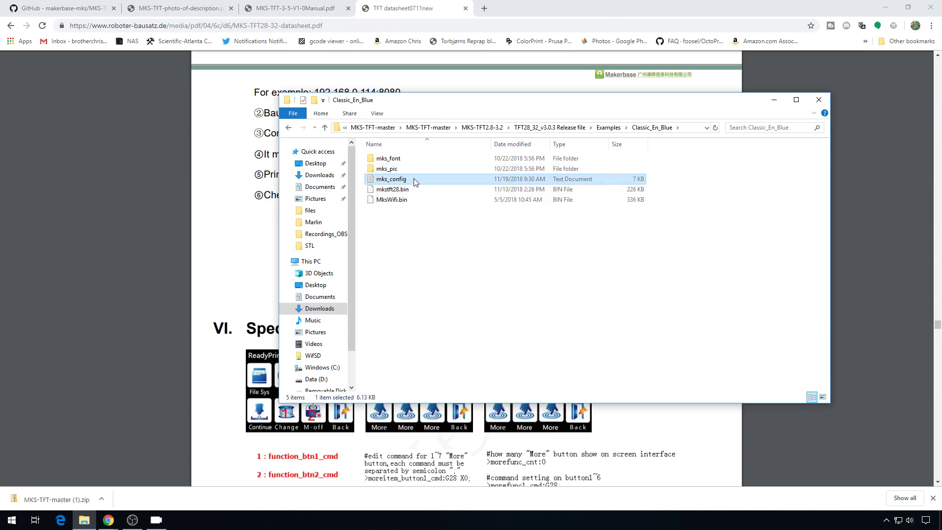
right_click(413, 179)
Open mks_config.txt in Notepad++ and review machine type, baud rate, language, extruder and bed settings
left_click(441, 240)
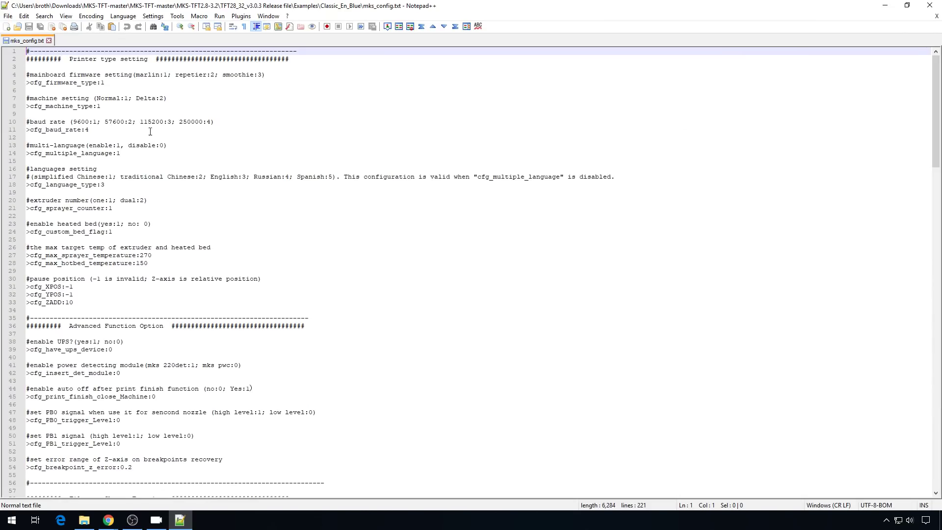
left_click(121, 81)
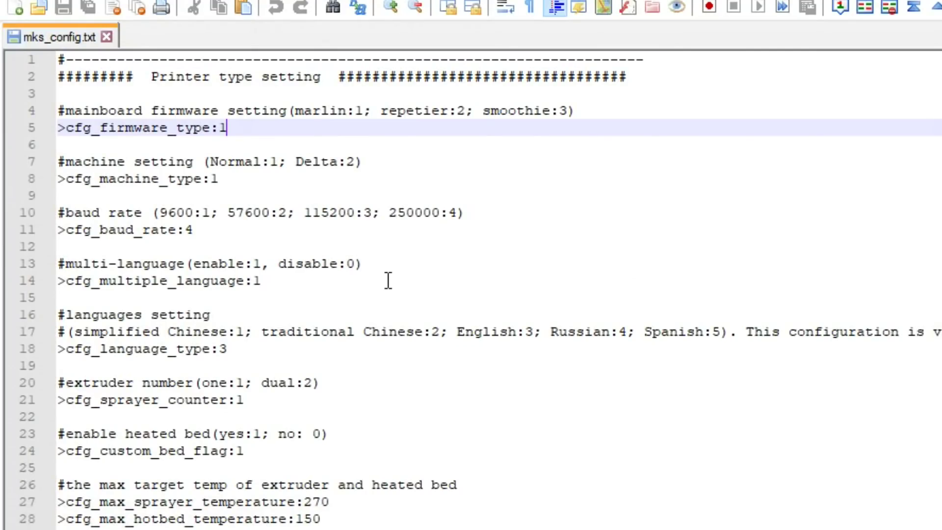
left_click(234, 183)
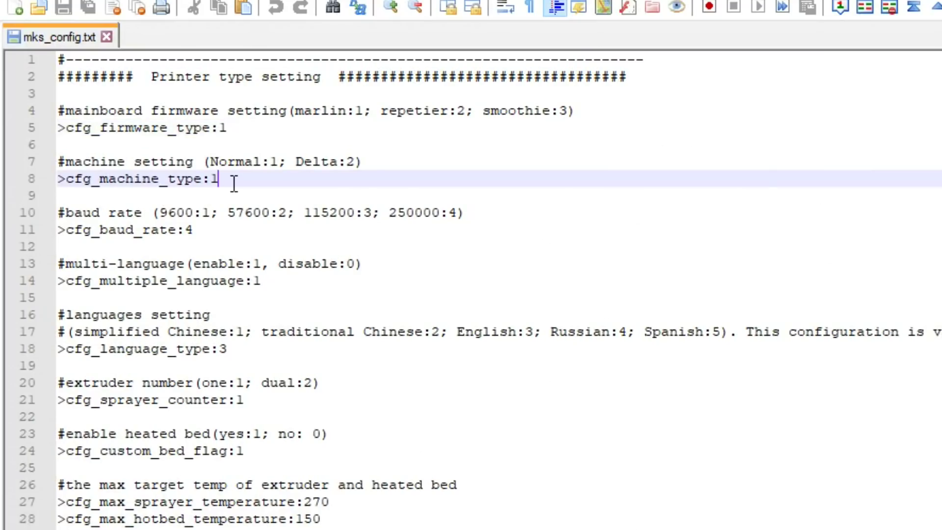
left_click(207, 232)
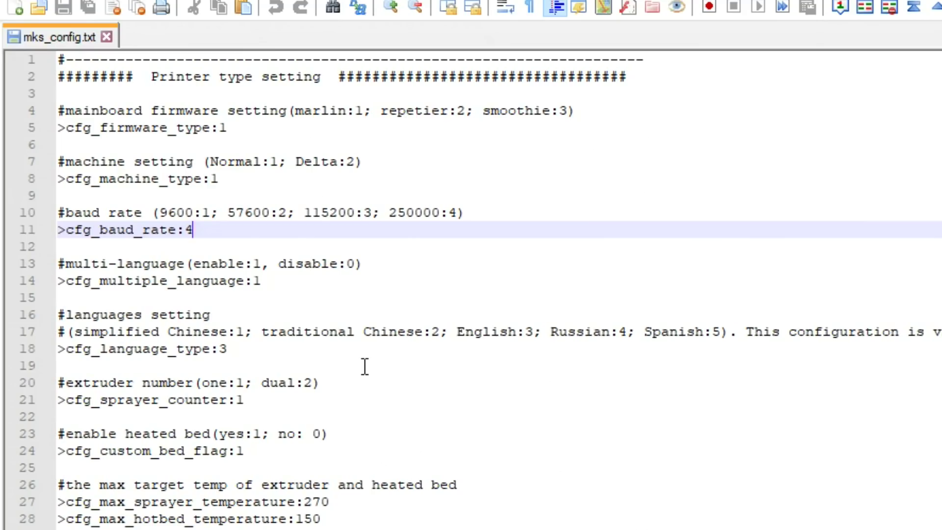
left_click(275, 288)
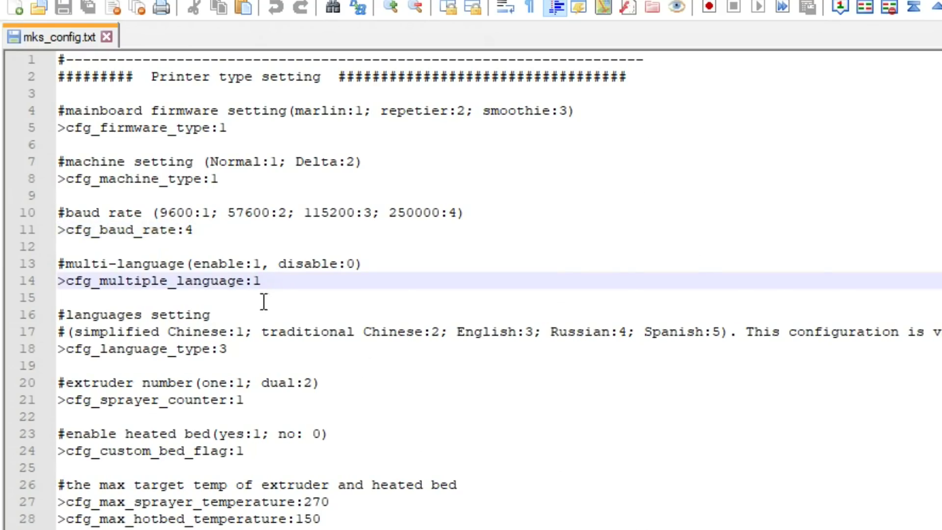
left_click(253, 346)
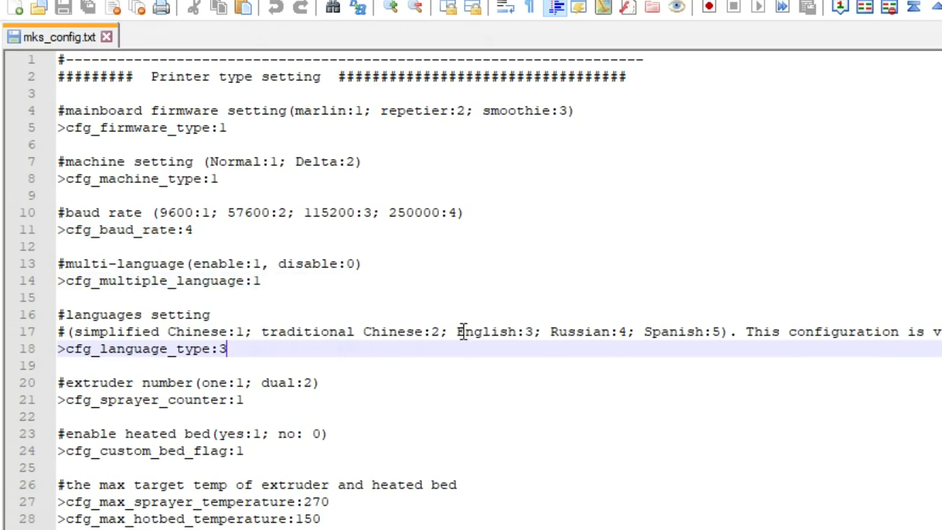
left_click(269, 399)
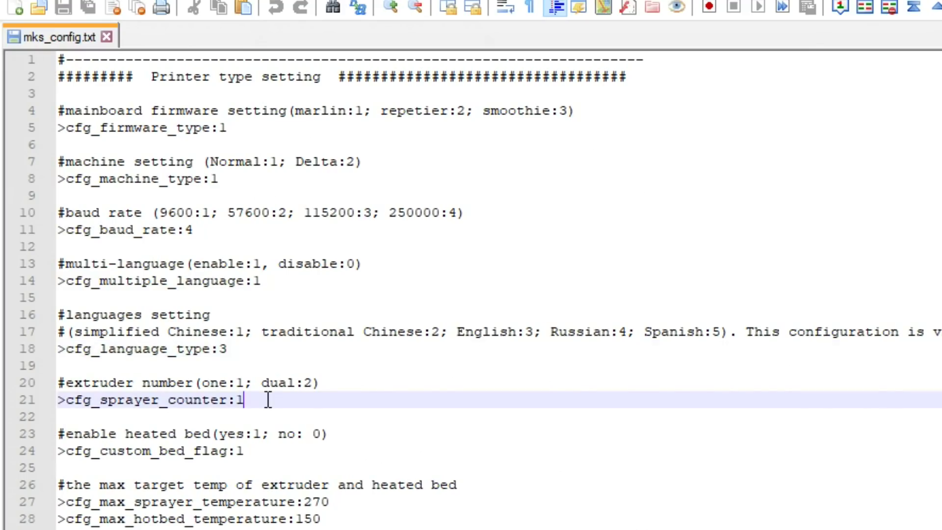
left_click(263, 451)
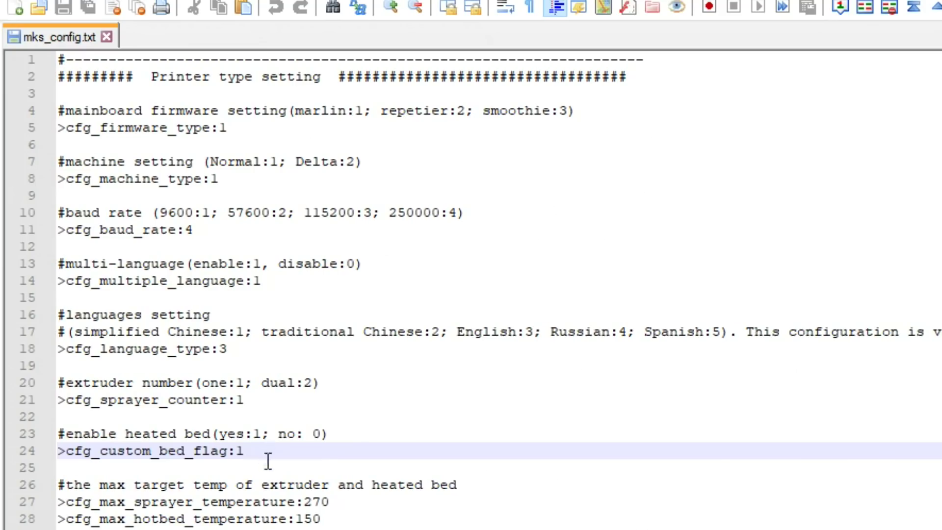
left_click(329, 505)
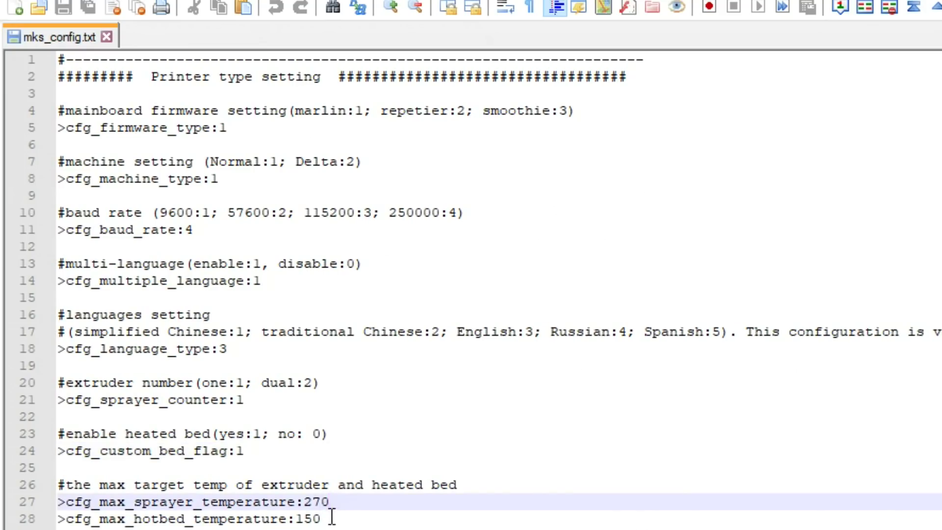
Change the maximum hotbed temperature from 150 to 110, then review the pause position and UPS settings
left_click(313, 516)
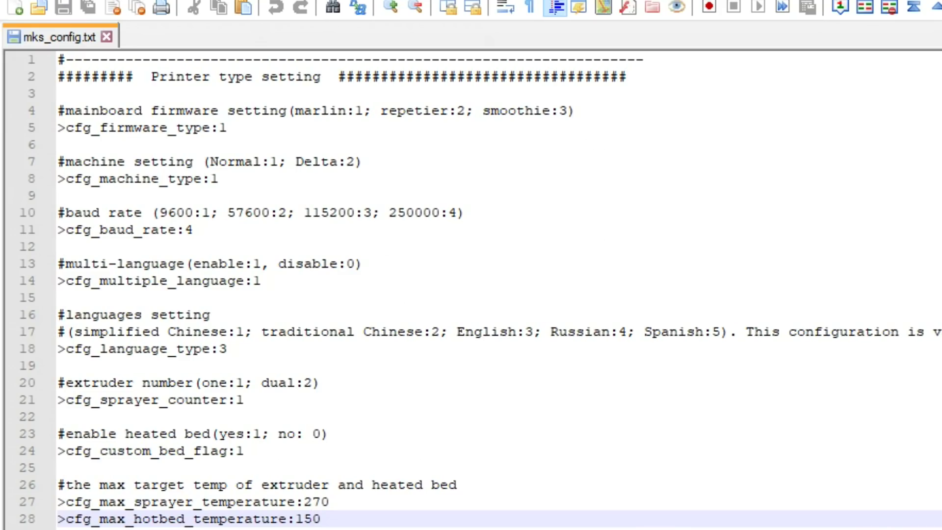
key("BackSpace")
type("1")
scroll(336, 517, "down", 8)
left_click(179, 162)
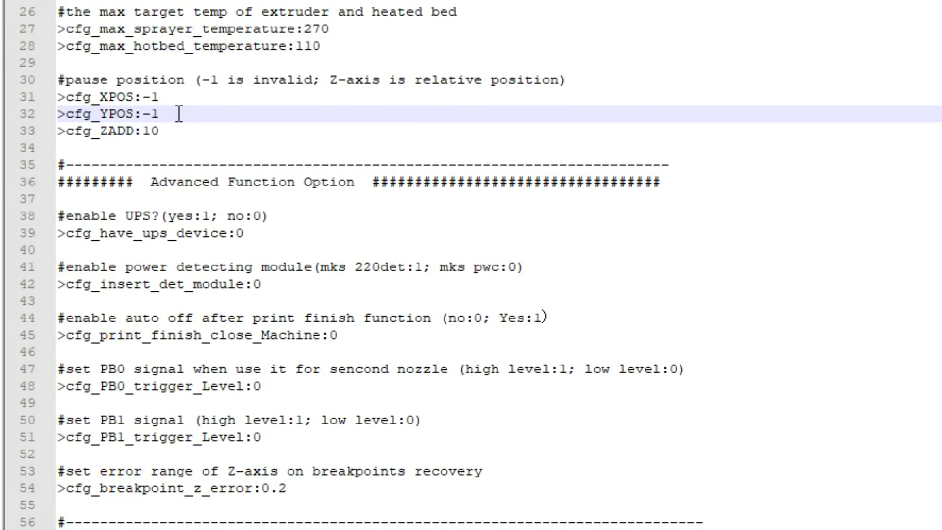
left_click(314, 232)
scroll(313, 206, "down", 5)
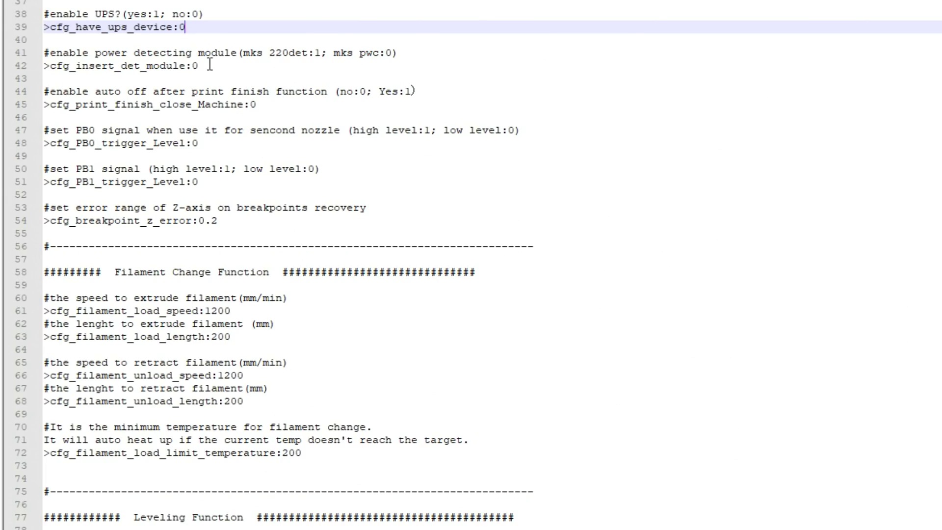
Change the leveling mode value on line 80 from 0 to 1
scroll(164, 182, "down", 3)
scroll(253, 289, "down", 1)
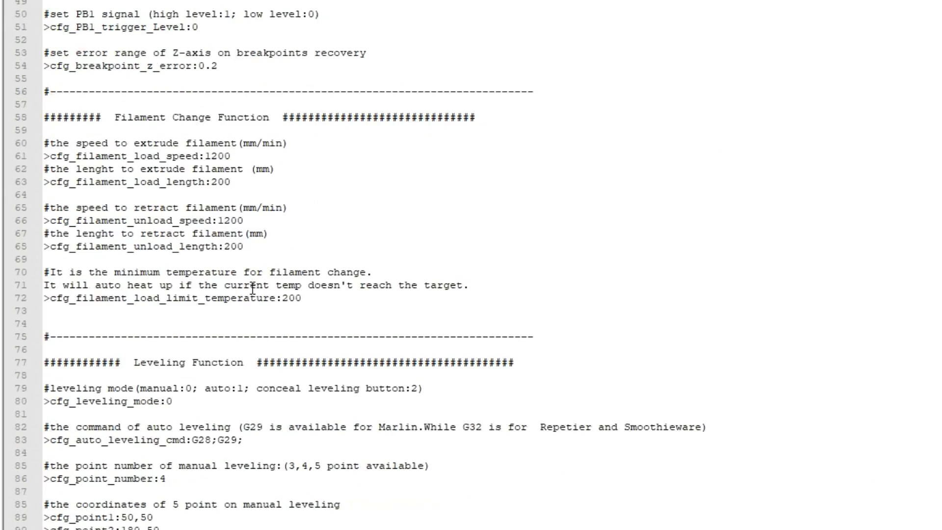
scroll(253, 290, "down", 1)
left_click(233, 364)
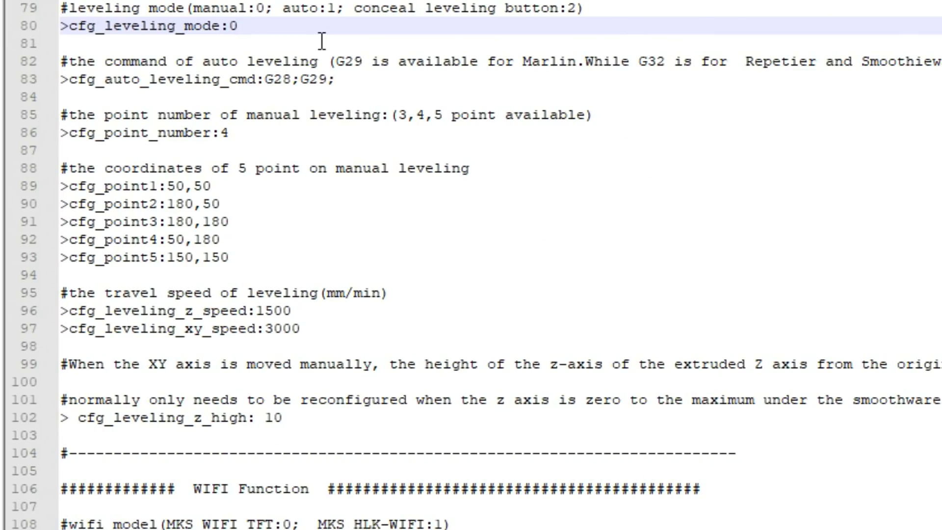
key("BackSpace")
type("1")
Review the auto leveling command G28;G29;, the manual point count and the leveling travel speeds
left_click(342, 81)
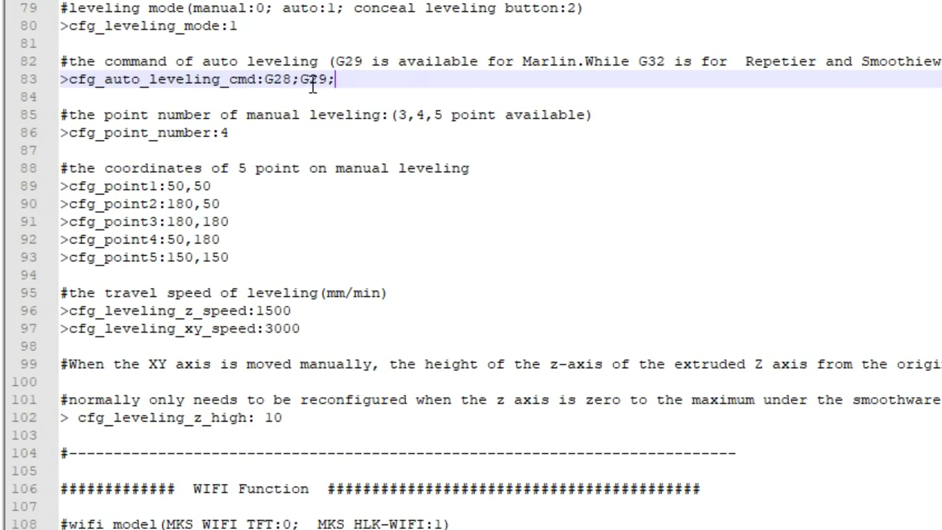
left_click(308, 133)
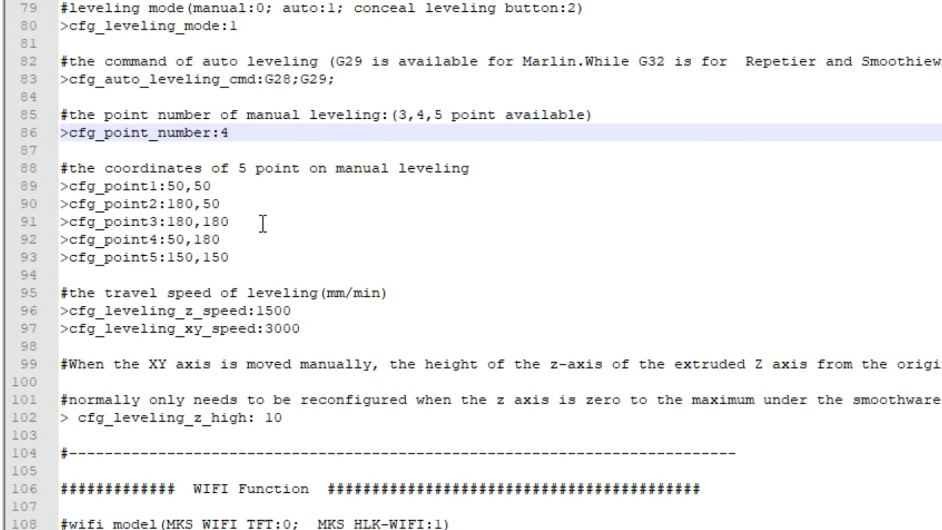
left_click(316, 328)
scroll(318, 314, "down", 6)
key("Down")
key("Down")
key("Down")
key("Down")
key("Down")
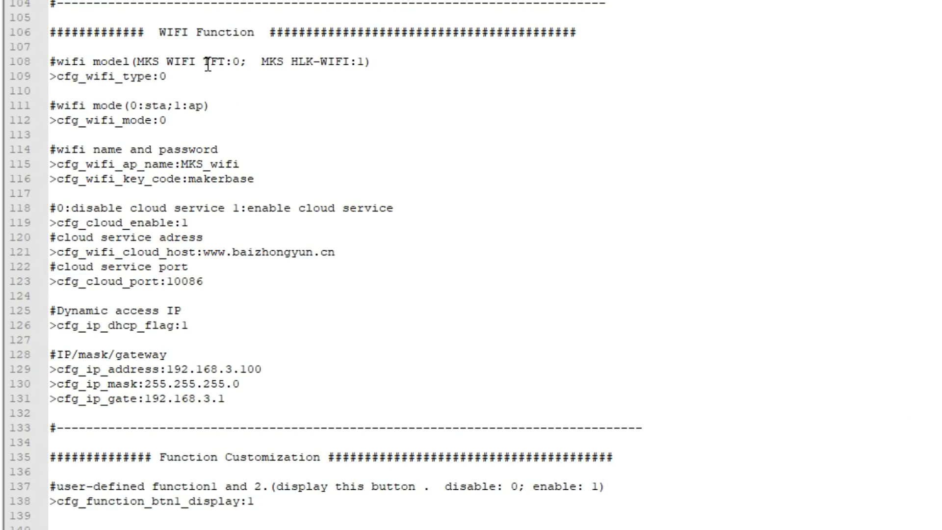
Set the WiFi name to BCWireless and replace the default makerbase WiFi password
left_click(186, 76)
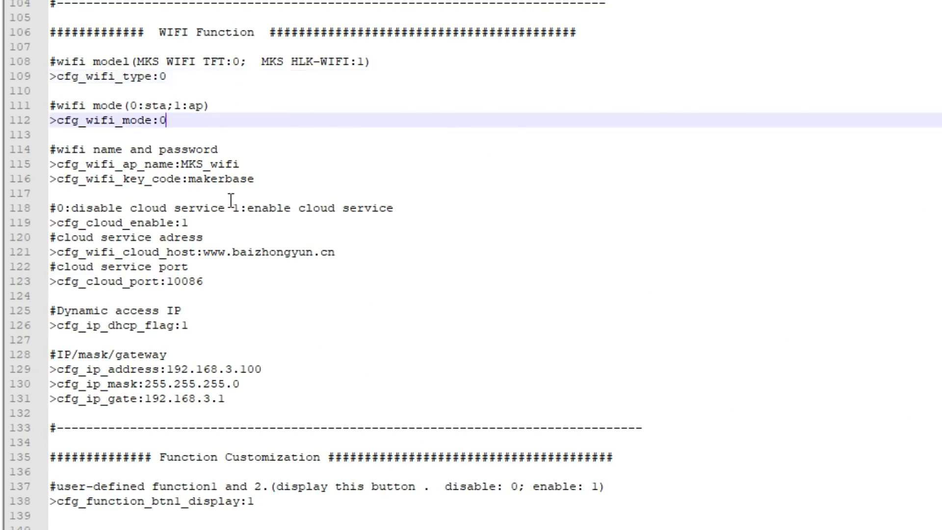
left_click(189, 120)
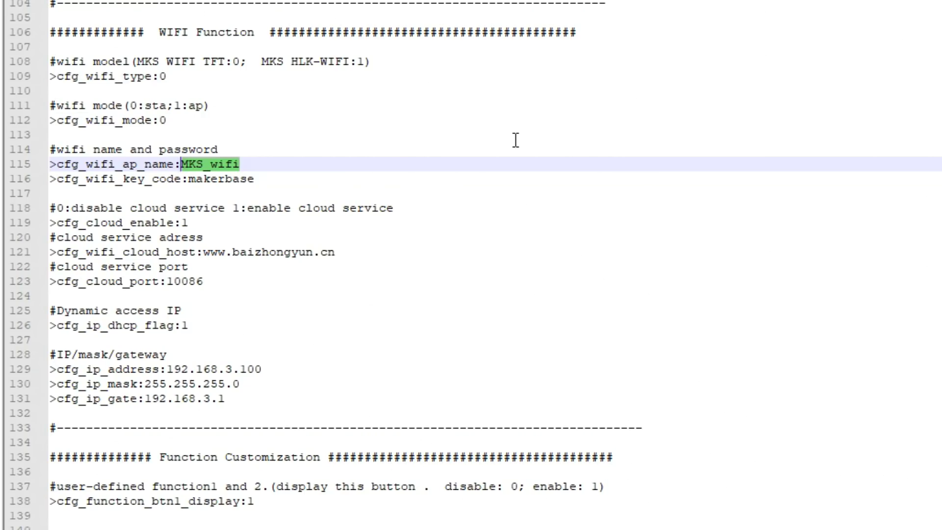
type("BCWireless")
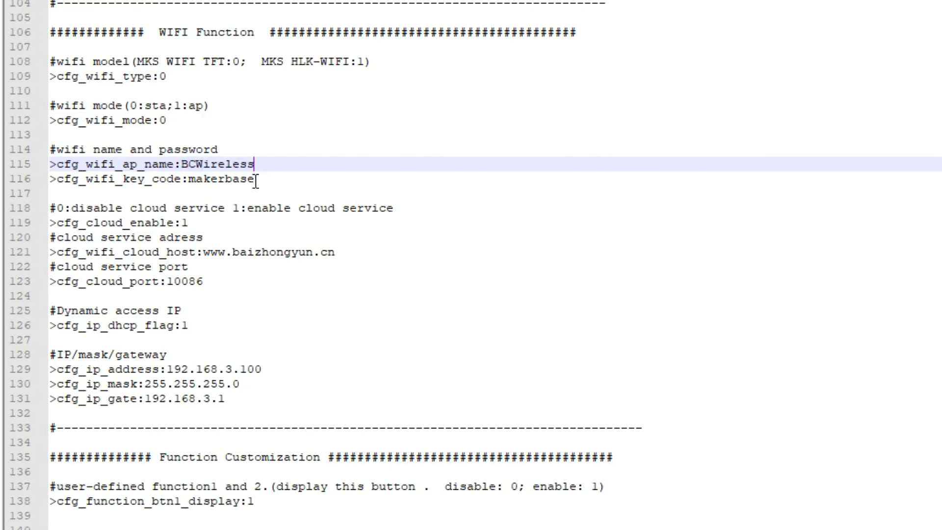
left_click_drag(255, 180, 190, 181)
type("passsword")
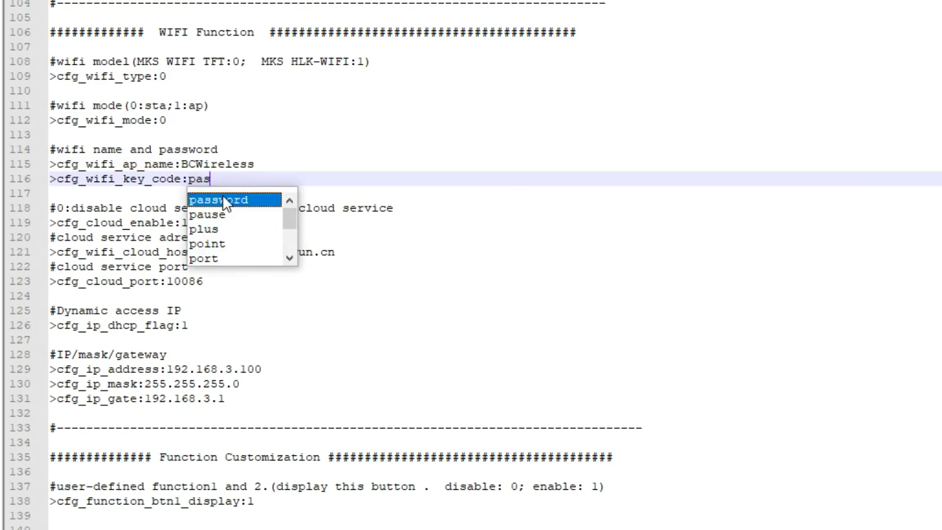
Review the cloud service, dynamic IP, and IP, mask and gateway settings
left_click(218, 222)
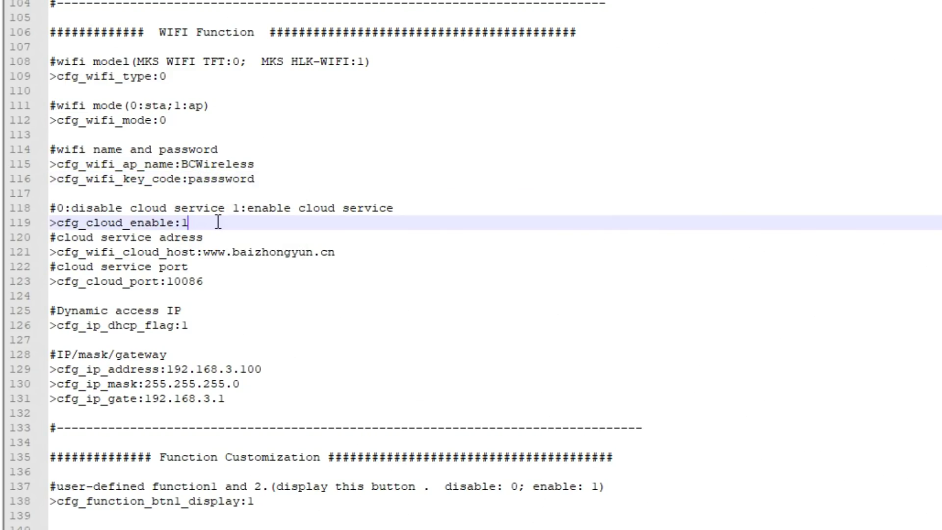
scroll(218, 222, "down", 1)
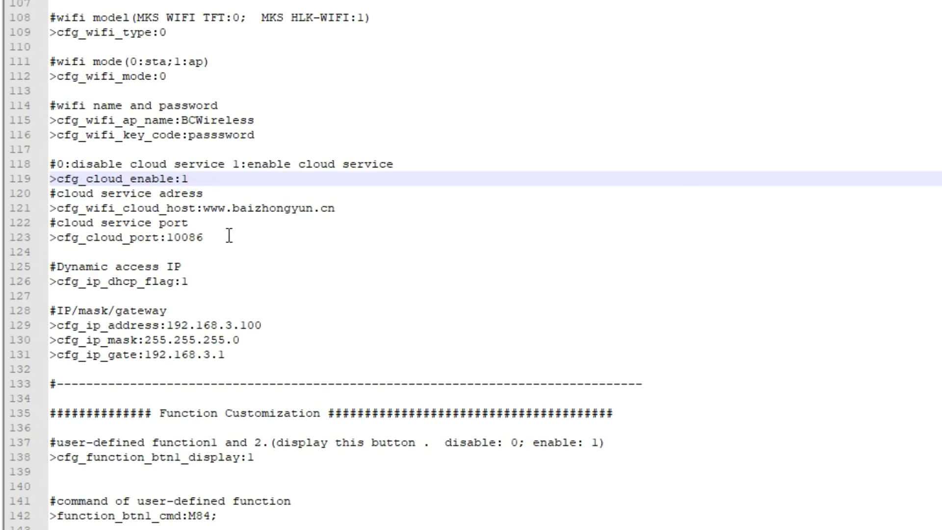
left_click(235, 283)
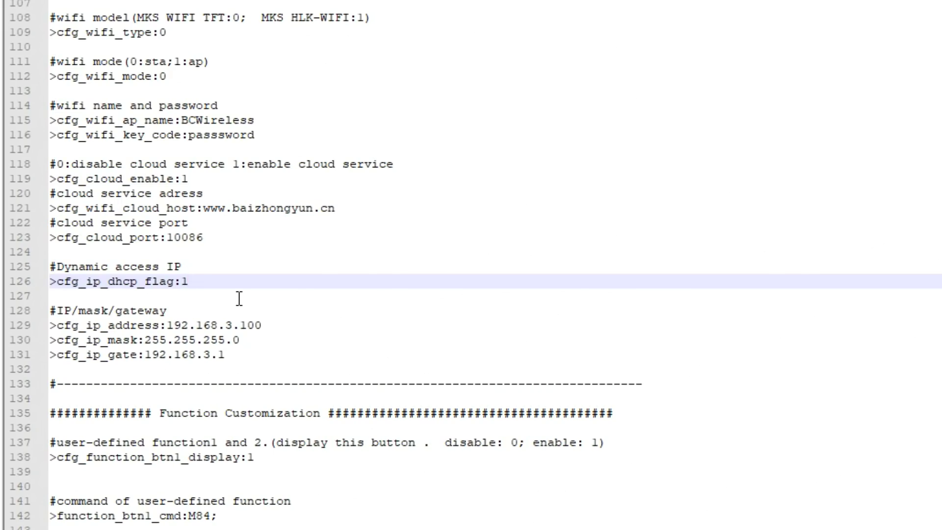
scroll(230, 296, "down", 3)
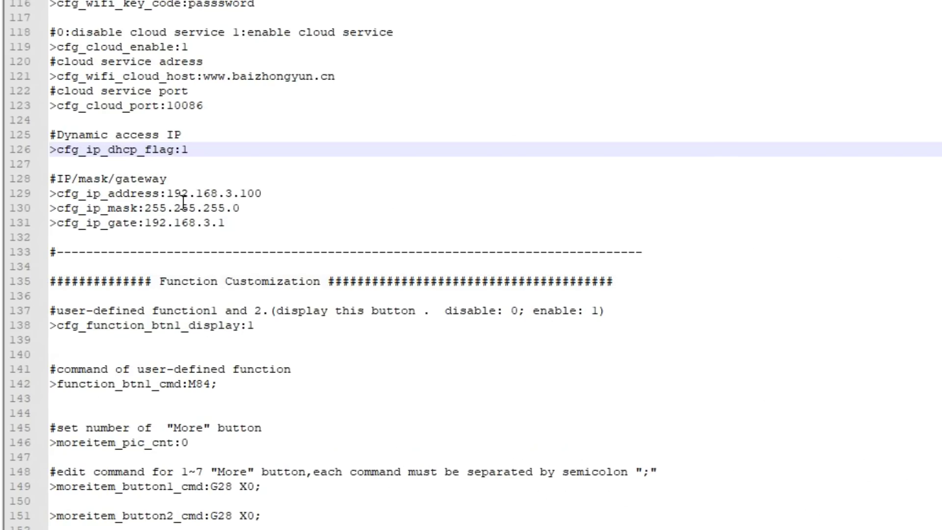
left_click_drag(242, 223, 50, 193)
left_click(598, 462)
scroll(284, 447, "down", 4)
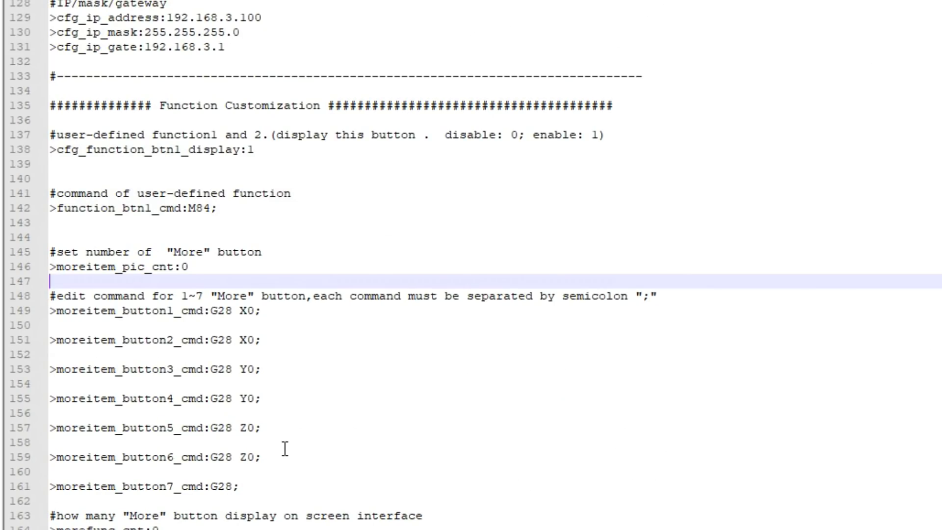
Check the screen flip setting, then save mks_config.txt from the toolbar
scroll(284, 448, "down", 2)
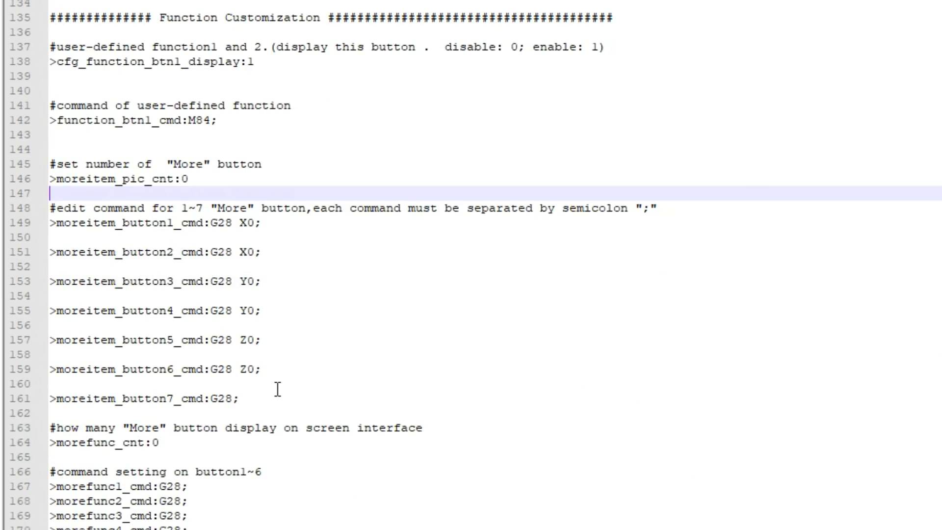
scroll(374, 413, "down", 13)
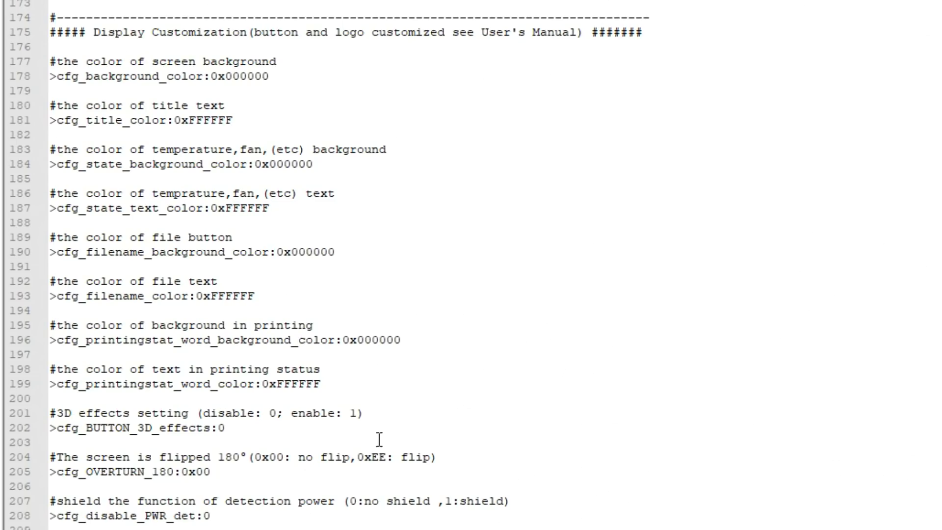
left_click(212, 478)
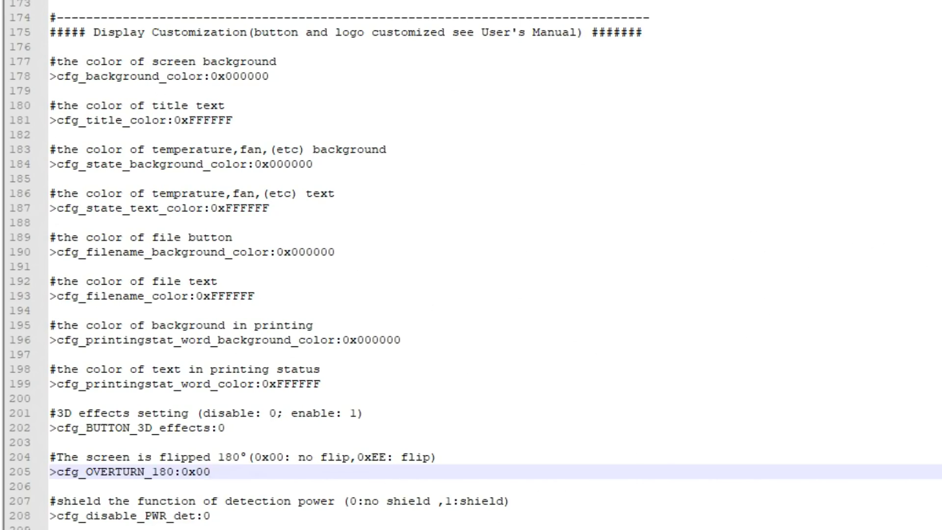
left_click(29, 27)
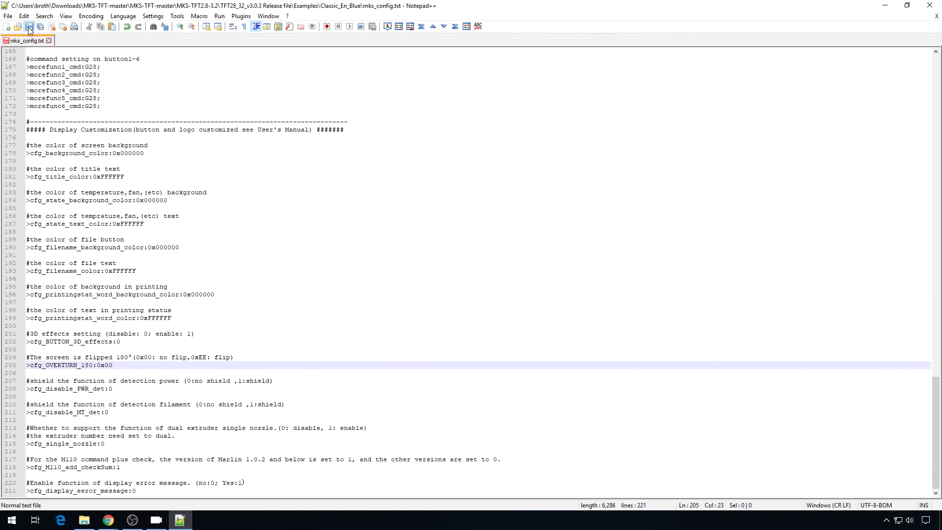
left_click(124, 189)
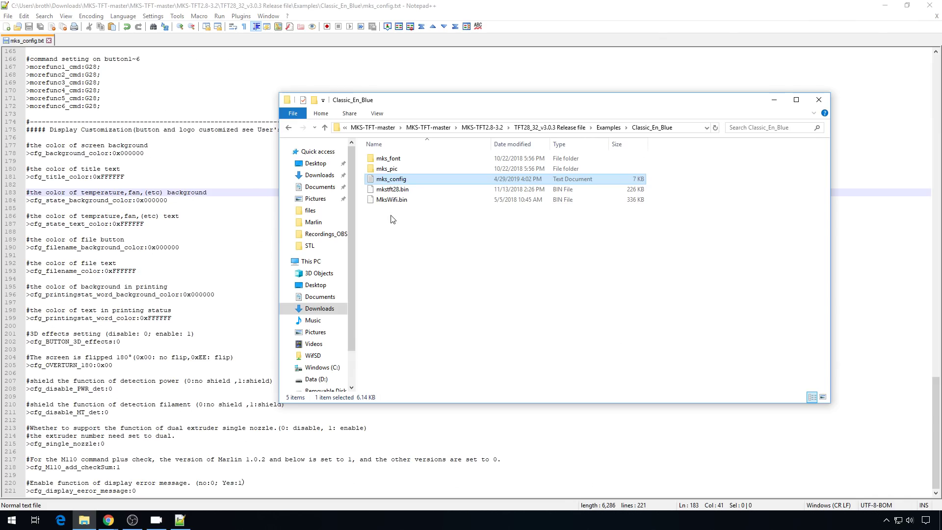
Copy mks_config, mks_font, mks_pic, mkstft28.bin and MksWifi.bin onto Removable Disk (E:)
left_click_drag(394, 219, 394, 160)
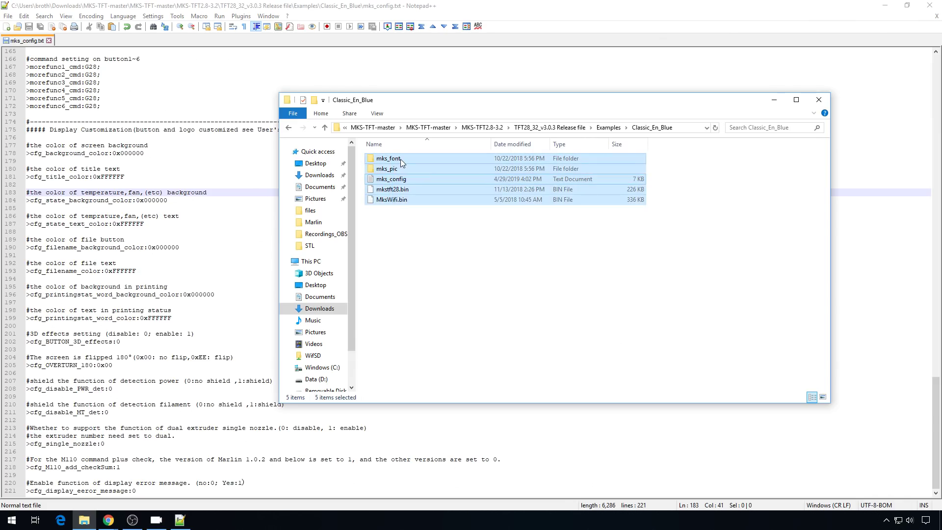
right_click(401, 159)
left_click(460, 274)
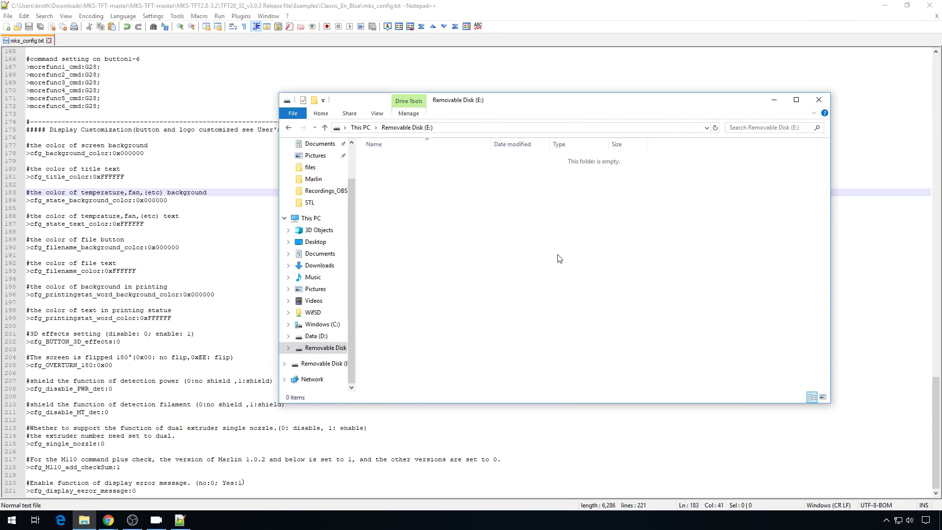
right_click(560, 258)
left_click(567, 325)
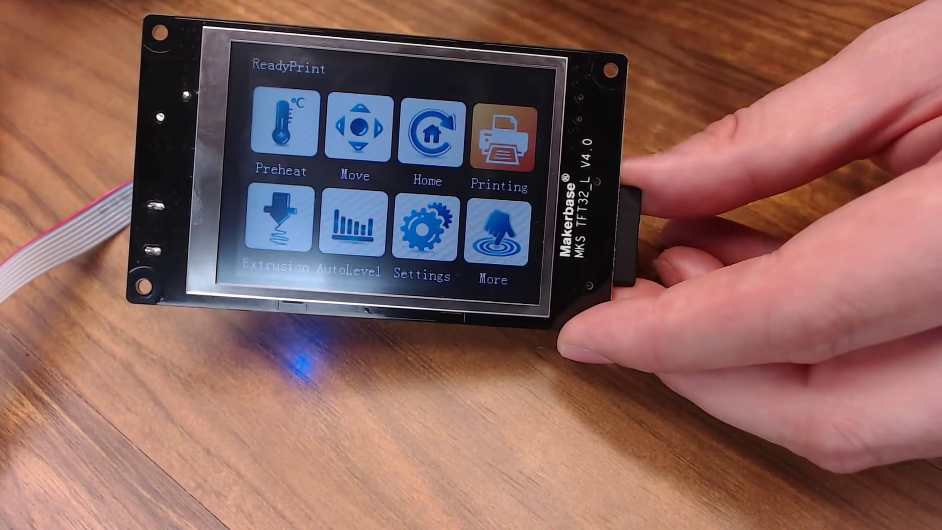
On the TFT32, view the WiFi IP and connection state under Settings, then open About
left_click(425, 228)
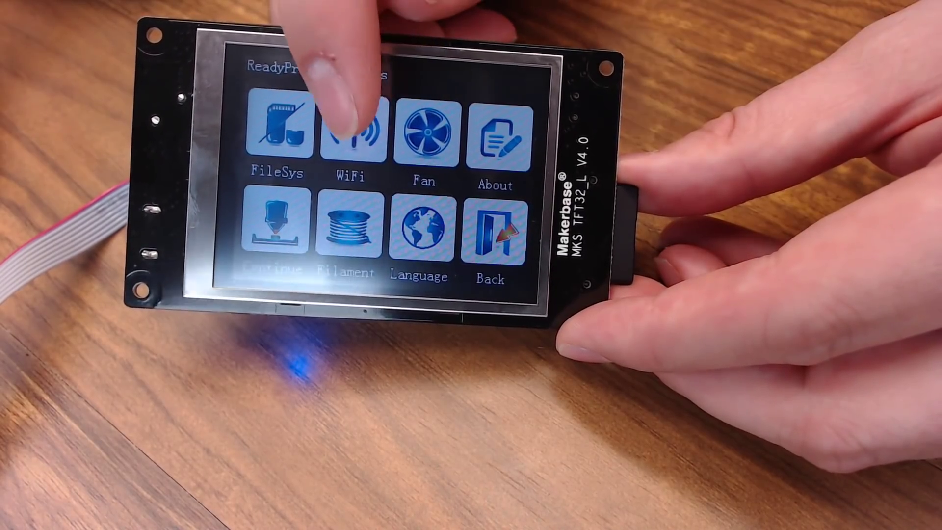
left_click(355, 129)
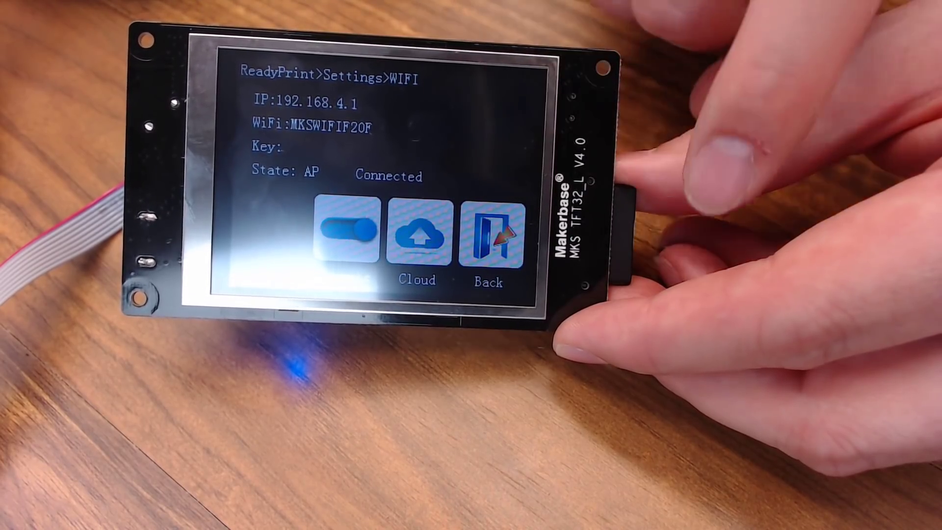
left_click(492, 234)
left_click(510, 148)
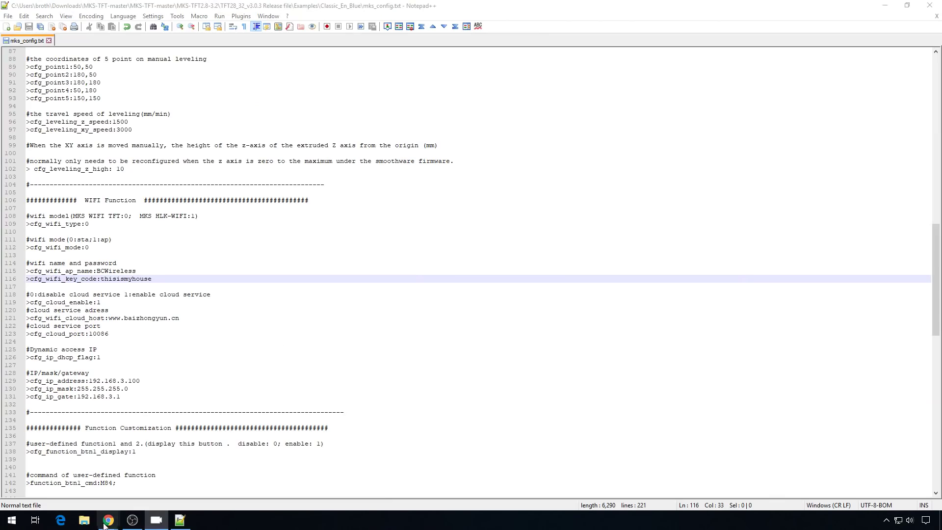
Load the MKS WiFi Update page at 192.168.1.145 in Chrome, then launch Pronterface
left_click(140, 494)
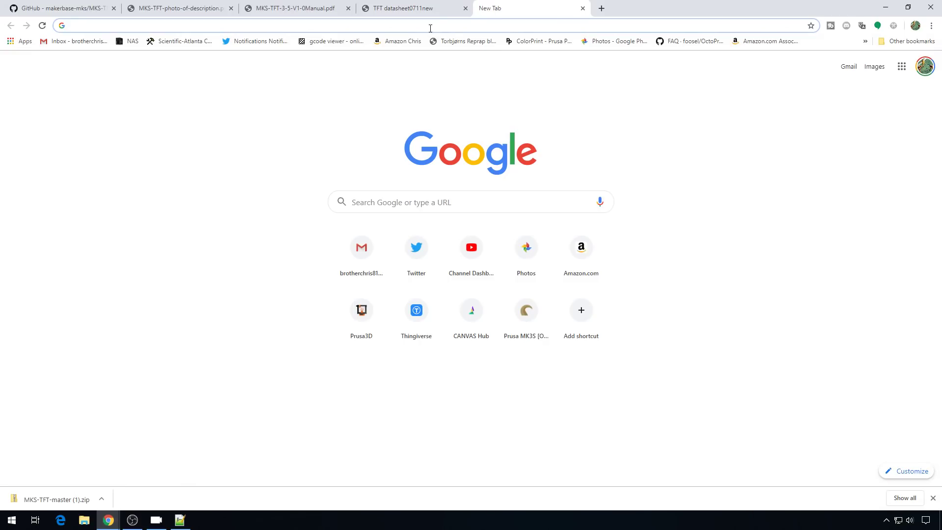
type("192.168.1.145")
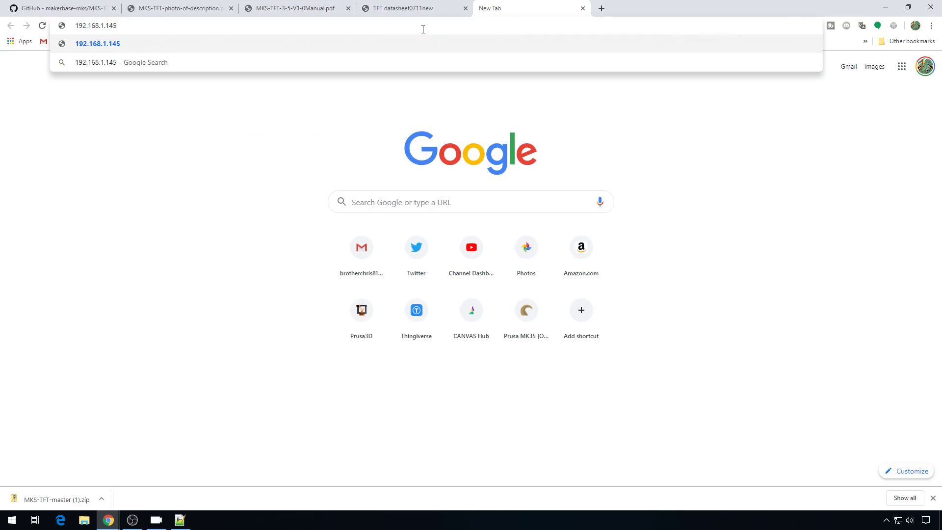
key("Return")
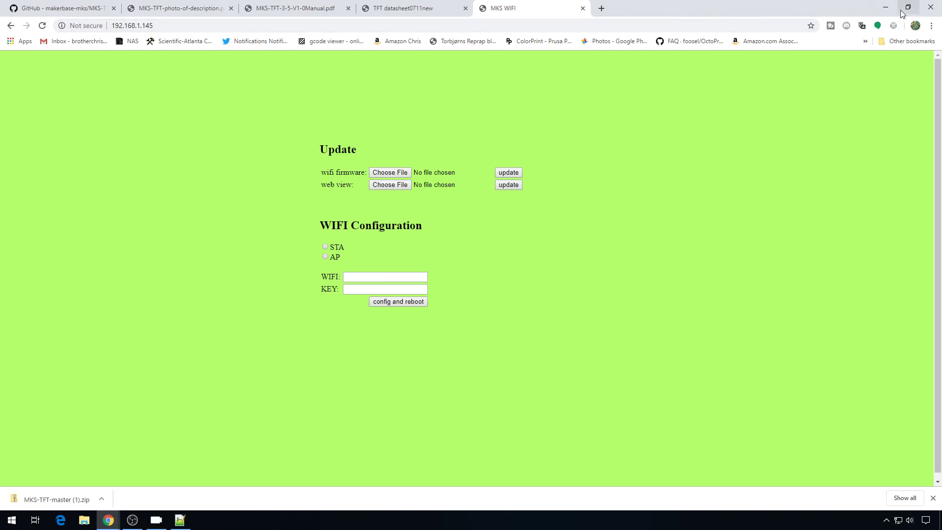
left_click(886, 7)
double_click(21, 269)
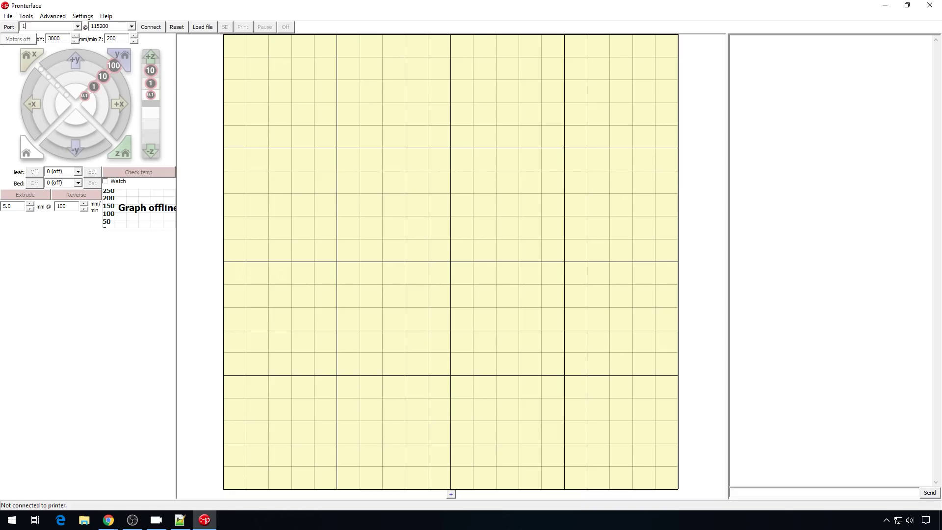
Connect Pronterface to port 192.168.1.145 at 250000 baud and send G28 to home
type("192.168.1.145:8080")
left_click(131, 26)
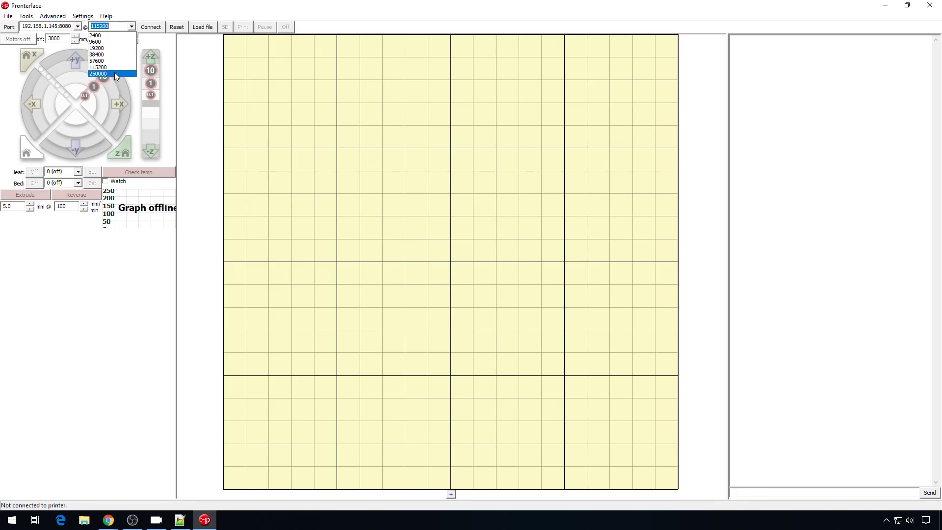
left_click(116, 73)
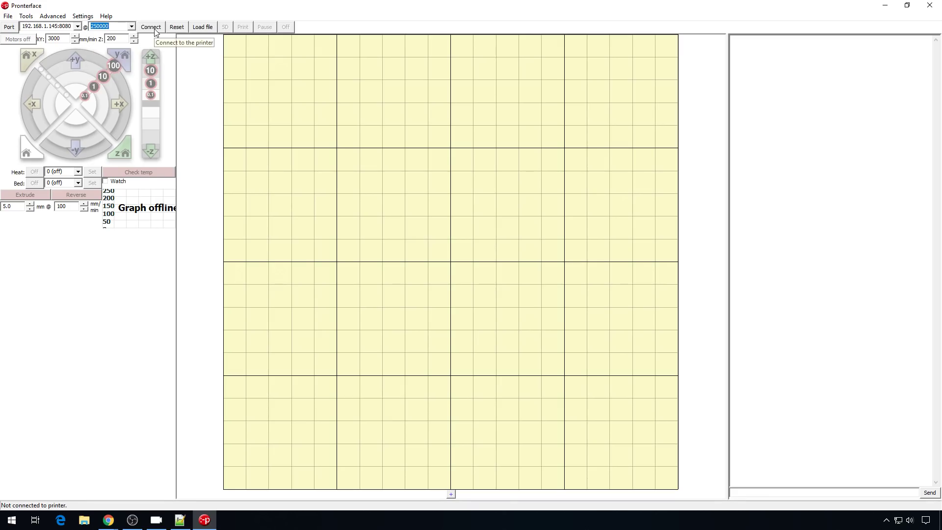
left_click(153, 28)
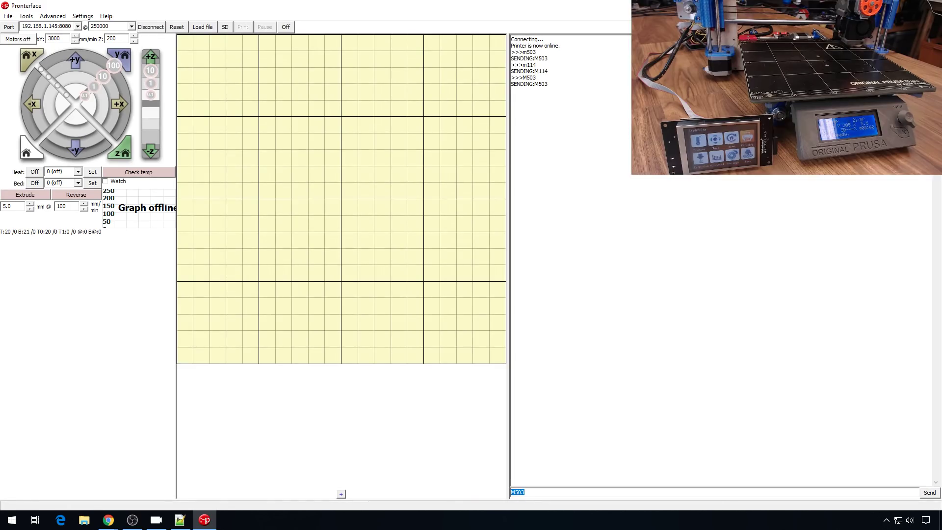
type("G28")
key("Return")
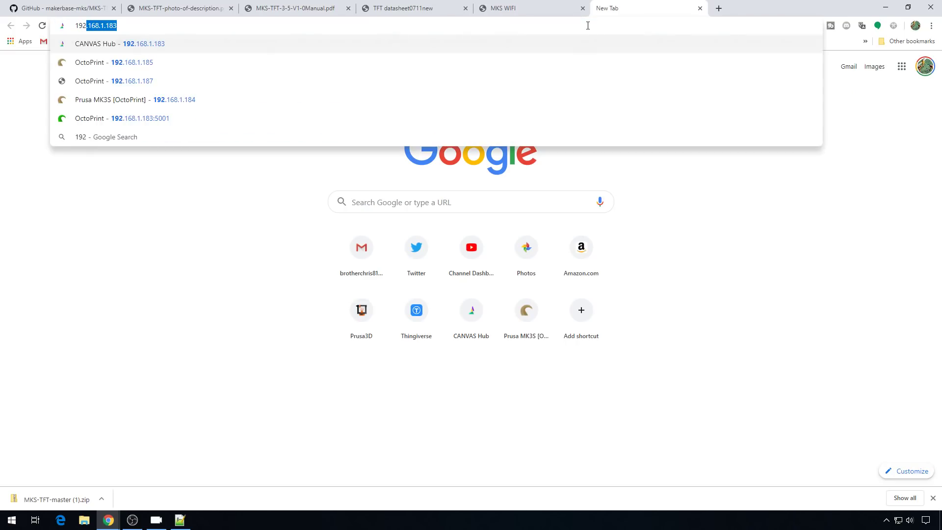
Open OctoPrint at 192.168.1.134, connect the printer and set the hotend target to 215 °C
type(".168.1.134")
key("Return")
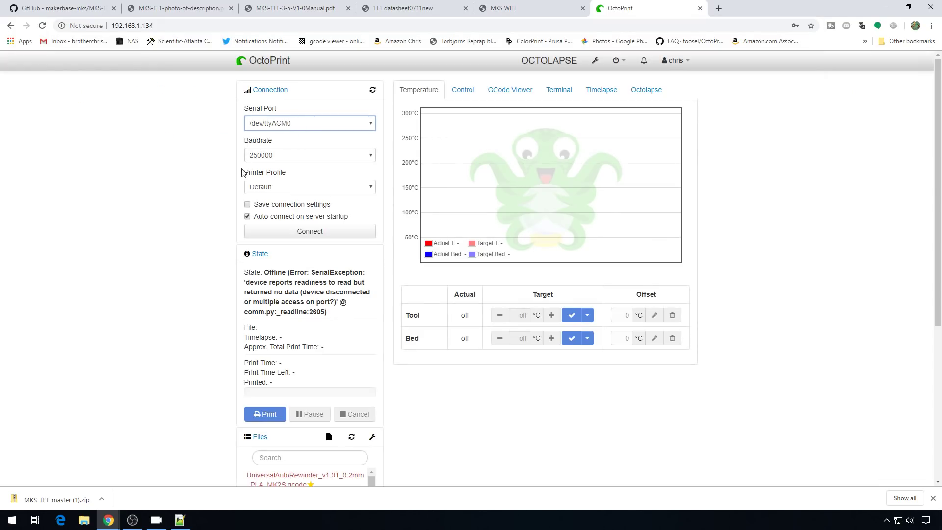
left_click(281, 233)
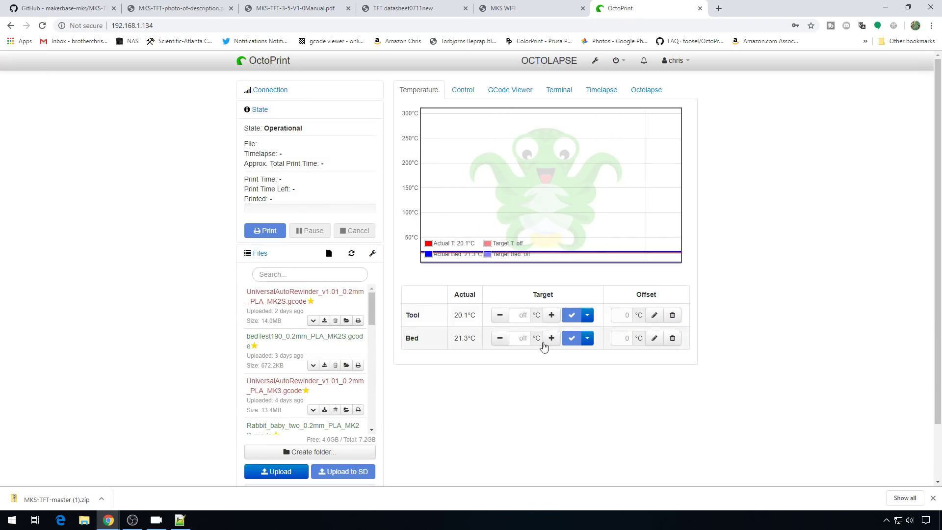
left_click(531, 314)
type("215")
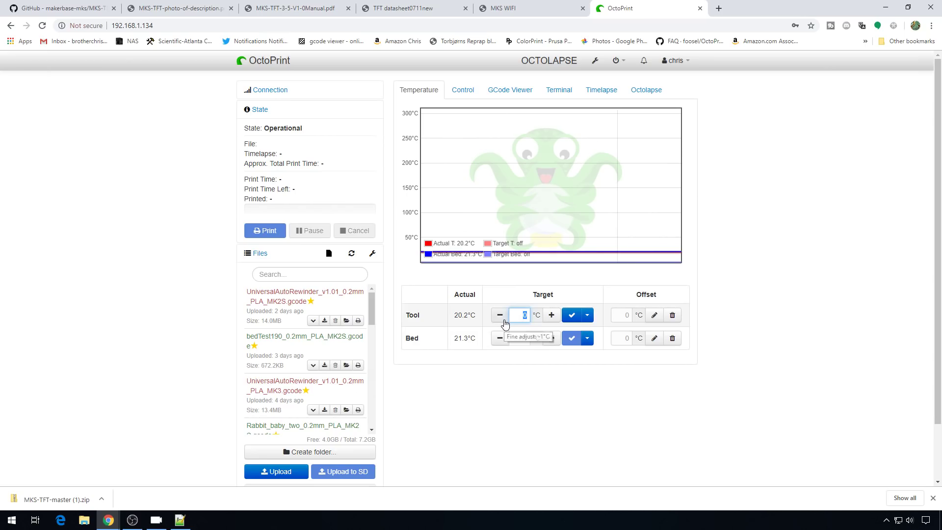
key("Return")
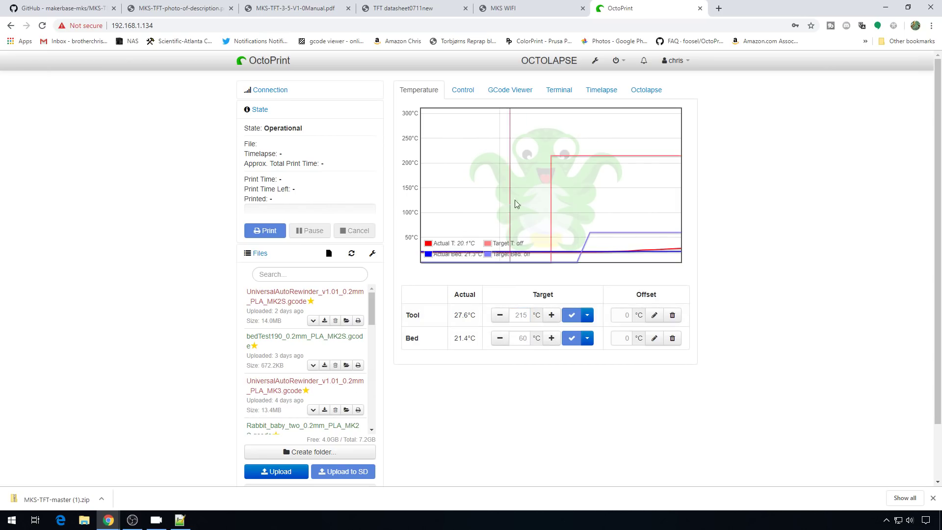
Send M503 from the terminal, then jog the print head in +Y
left_click(559, 91)
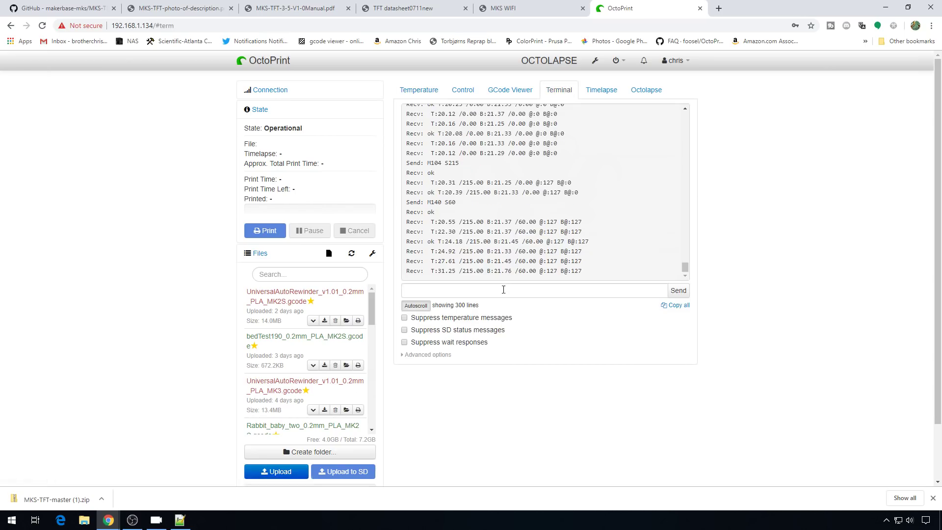
type("m50")
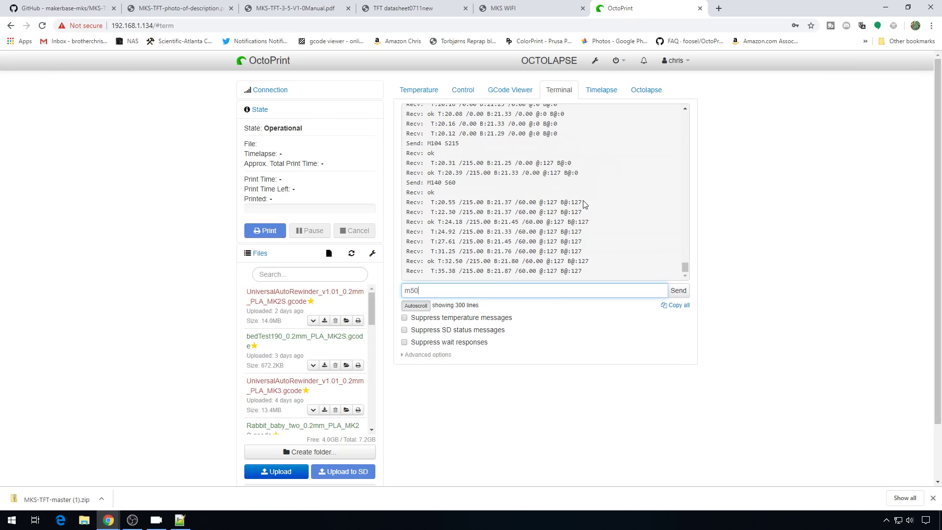
type("3")
key("Return")
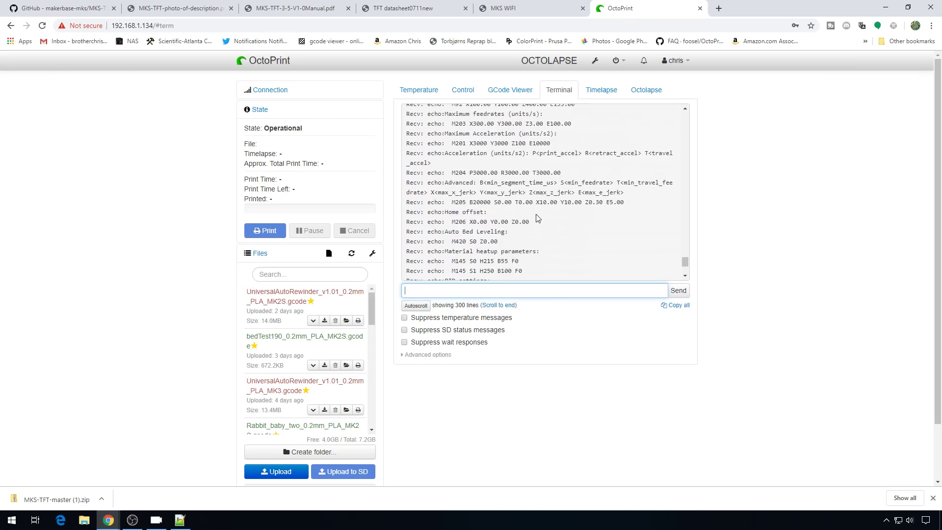
left_click(463, 90)
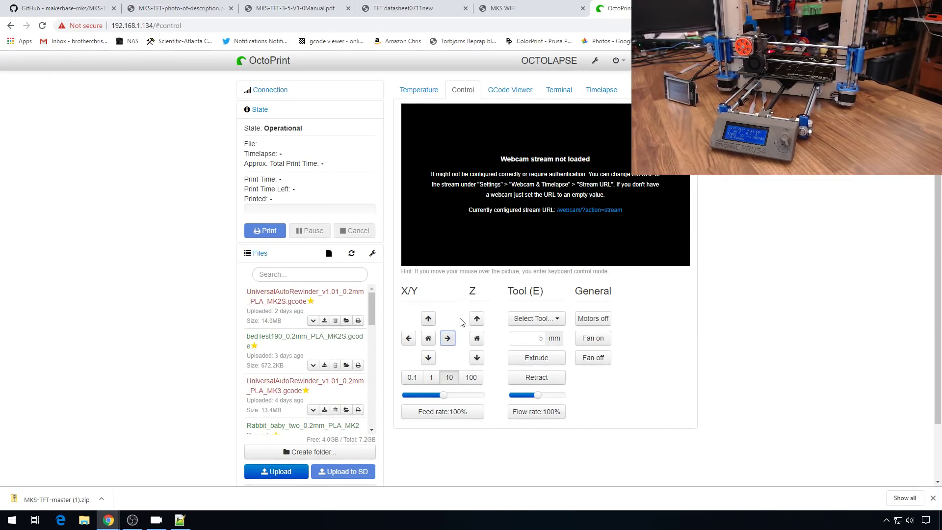
left_click(427, 320)
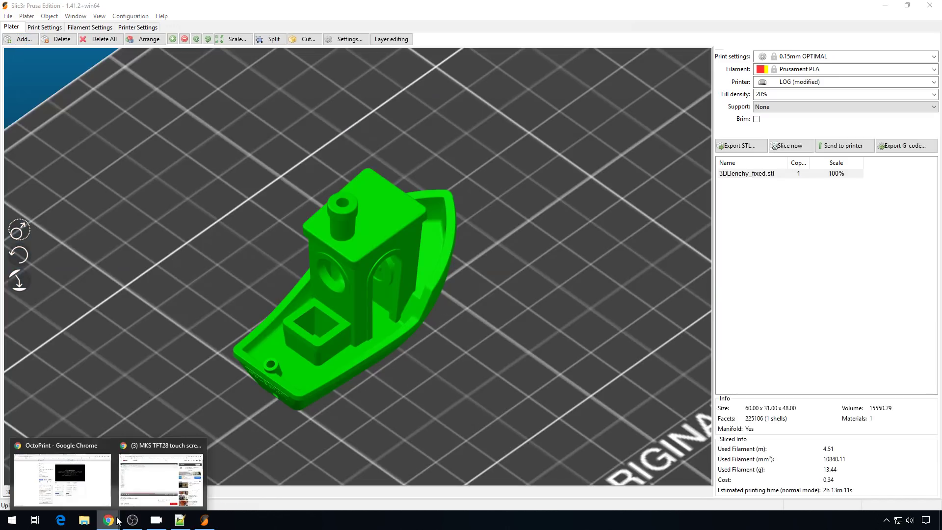
Add a model to the Slic3r plate, then return to mks_config.txt in Notepad++
left_click(59, 484)
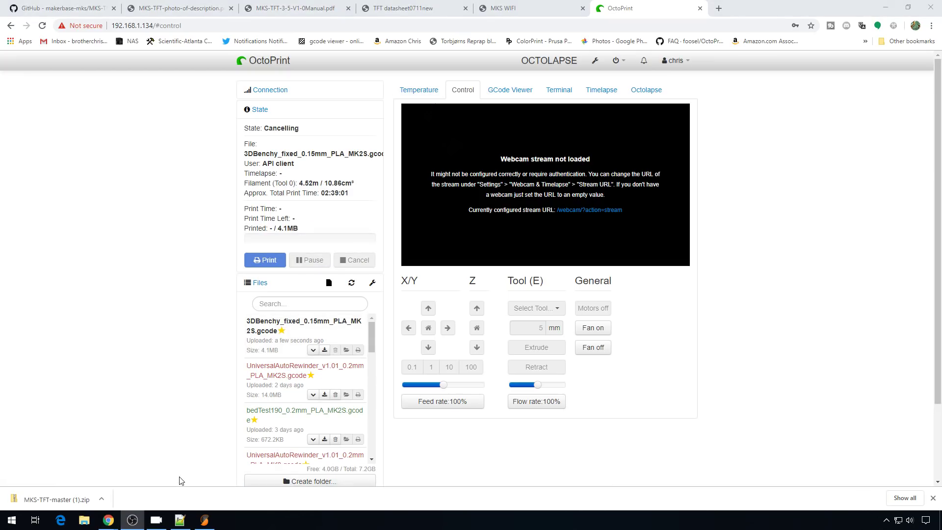
left_click(180, 519)
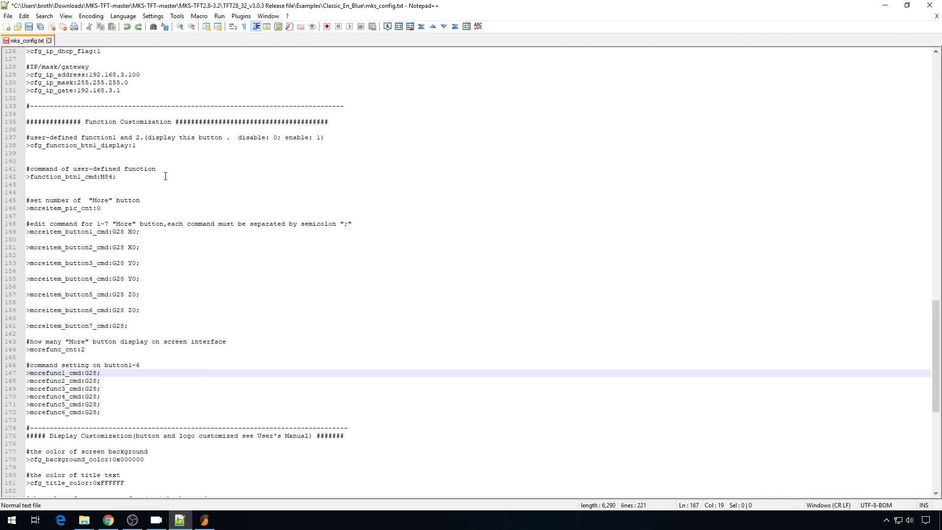
Review the moreitem and morefunc lines, M84 command and moreitem_pic_cnt, confirming morefunc_cnt is 2
left_click_drag(147, 326, 28, 228)
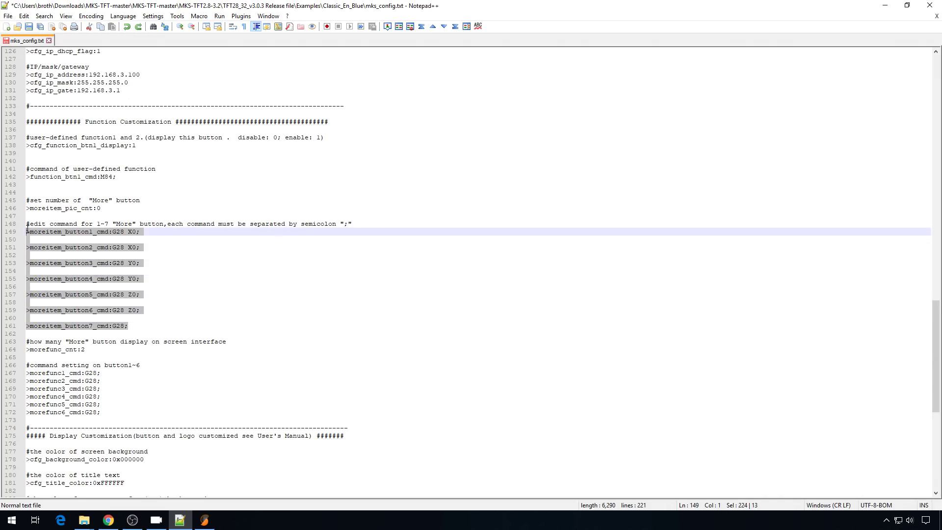
left_click_drag(113, 417, 8, 382)
left_click(263, 81)
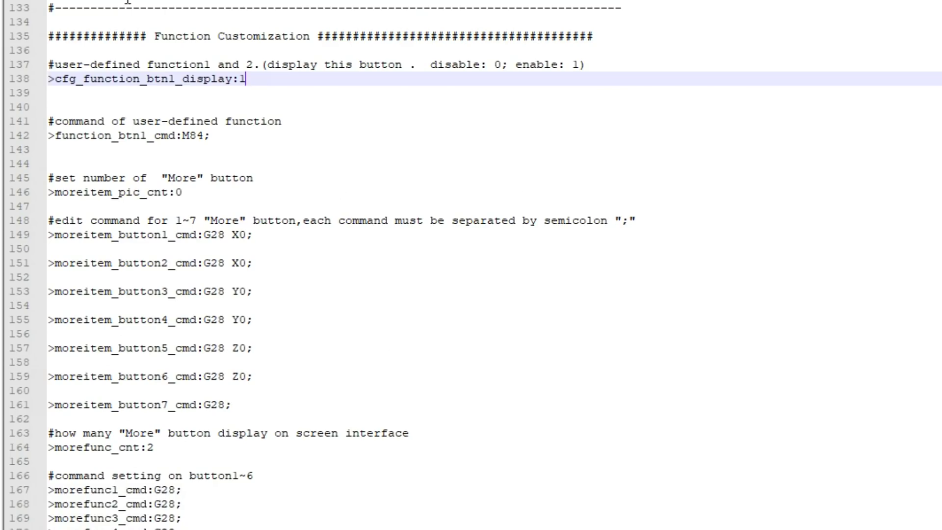
left_click(212, 137)
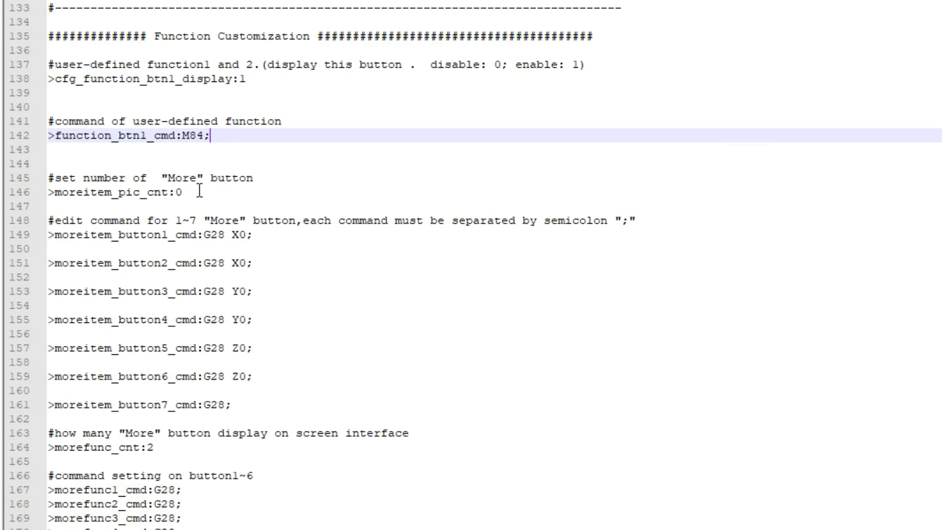
left_click(199, 191)
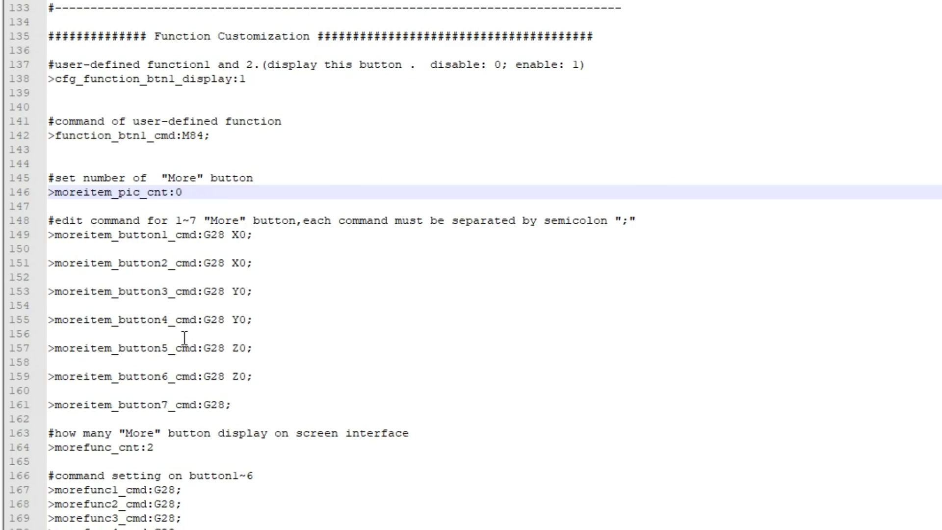
scroll(220, 304, "down", 2)
left_click(172, 362)
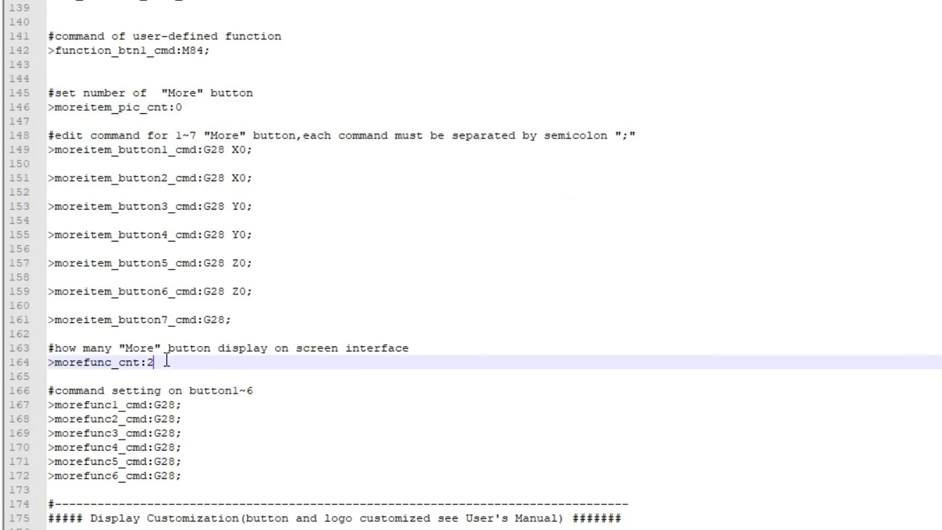
Replace G28 with M290 Z0.25 in morefunc1 and M290 Z-0.25 in morefunc2
left_click(175, 404)
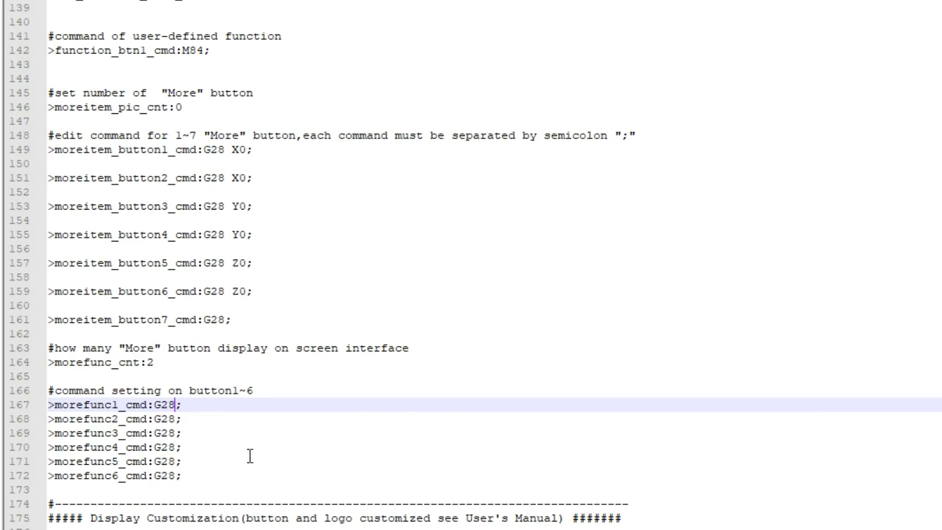
key("BackSpace")
key("BackSpace")
key("BackSpace")
type("M29")
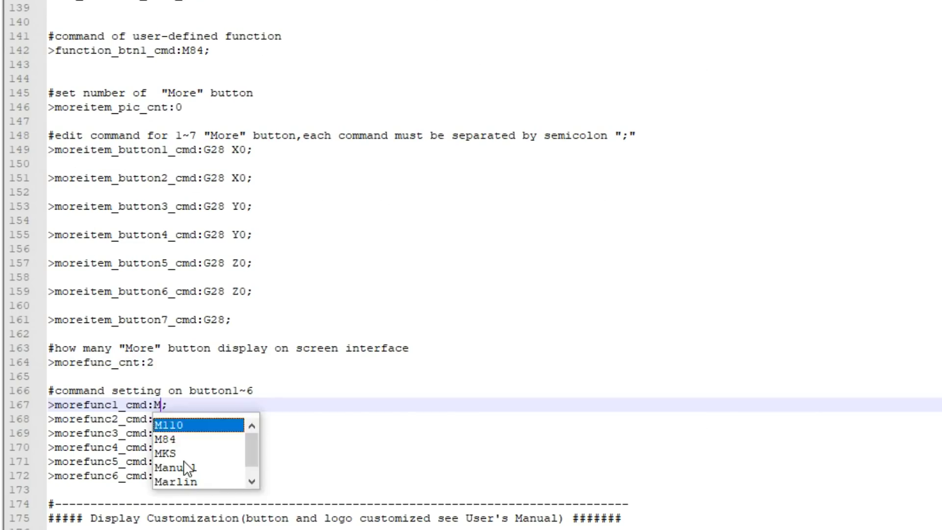
type("0 Z")
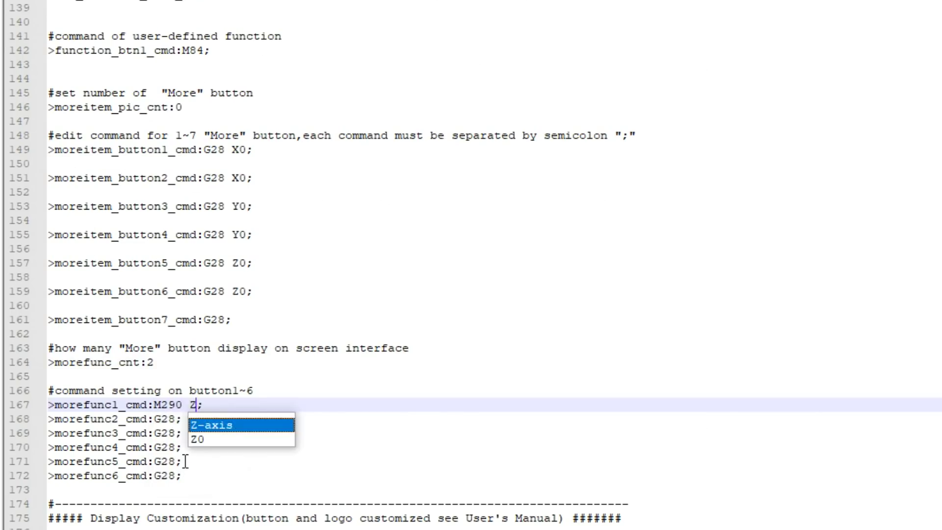
type("0.25")
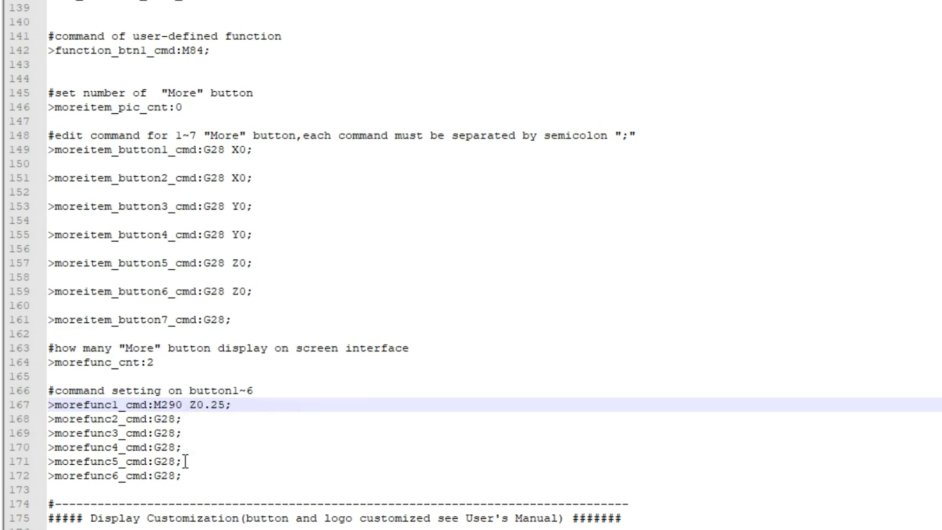
key("Down")
key("Left")
key("Left")
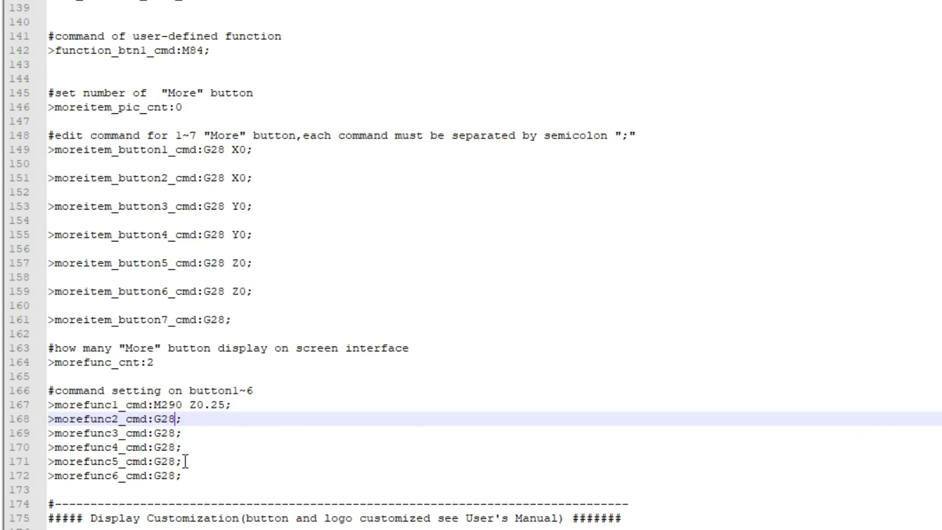
key("BackSpace")
key("BackSpace")
key("BackSpace")
type("M2")
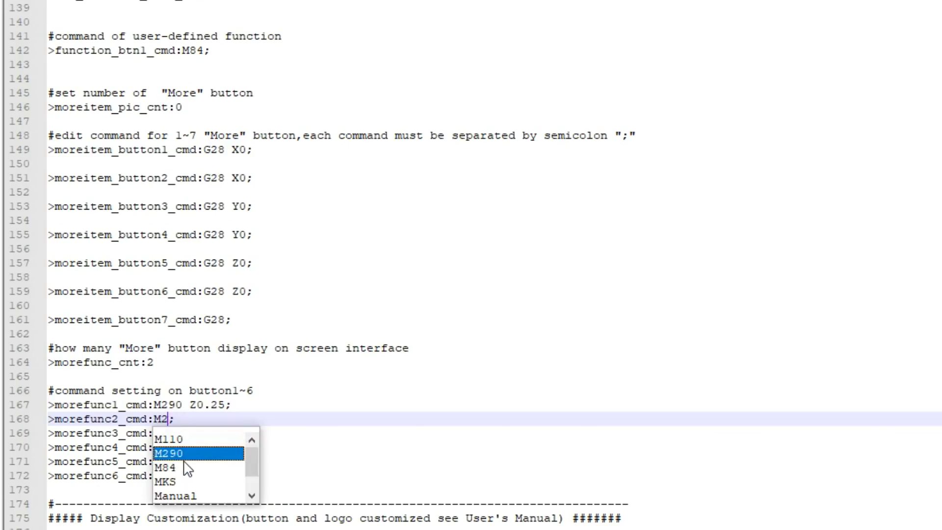
type("90 Z-0.2")
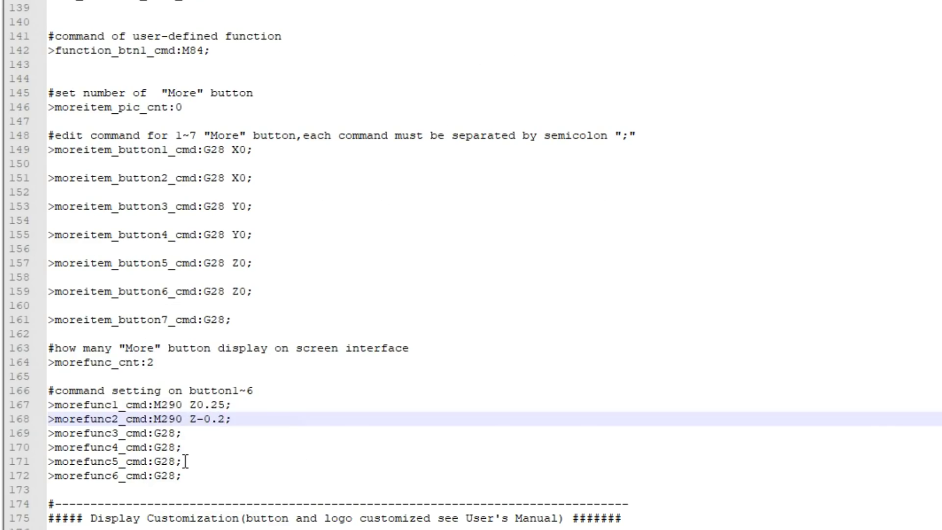
type("5")
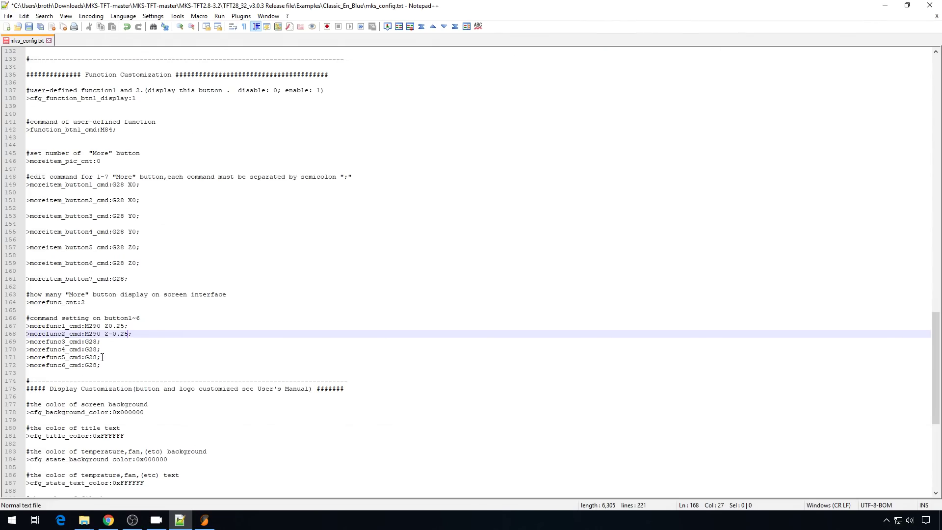
Save mks_config.txt and delete bak_font, bak_pic, CONFIG, MKS_WIFI_CUR and MKSTFT28 from E:
left_click(28, 26)
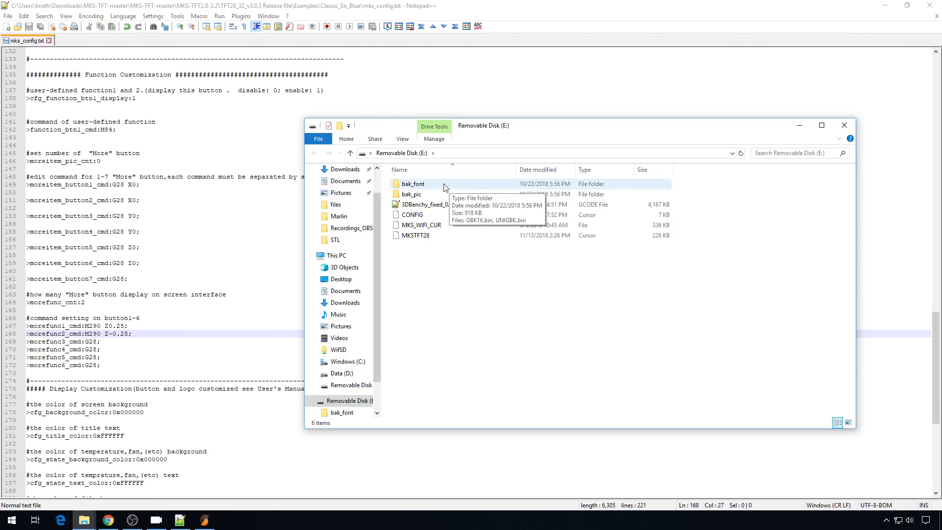
left_click(443, 185)
left_click(437, 194, "shift")
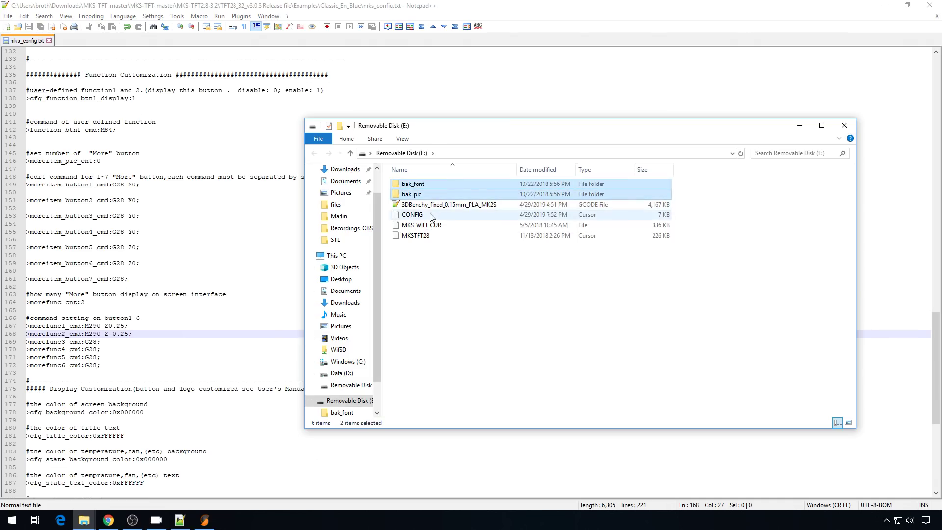
left_click(431, 216, "ctrl")
left_click(430, 225, "ctrl")
left_click(428, 237, "ctrl")
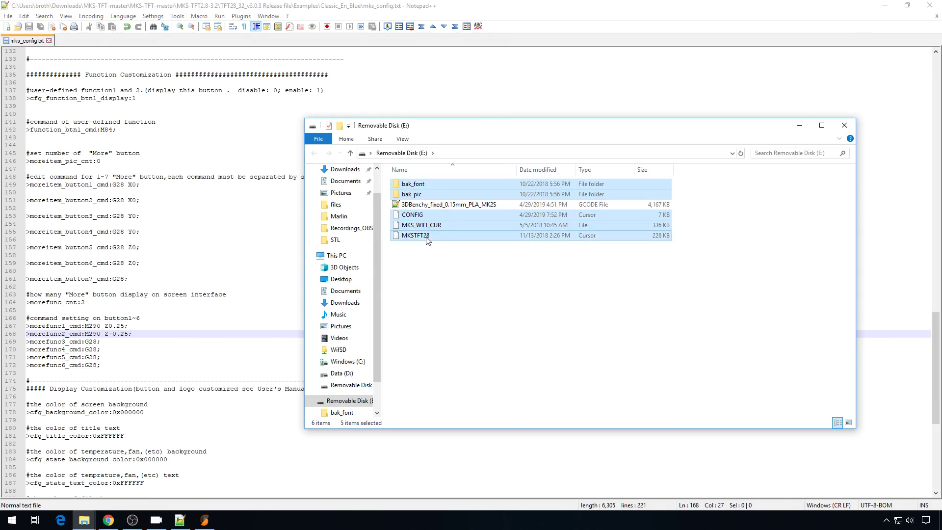
key("Delete")
Copy the Classic_En_Blue files and paste them onto Removable Disk (E:)
mouse_move(84, 520)
left_click(69, 478)
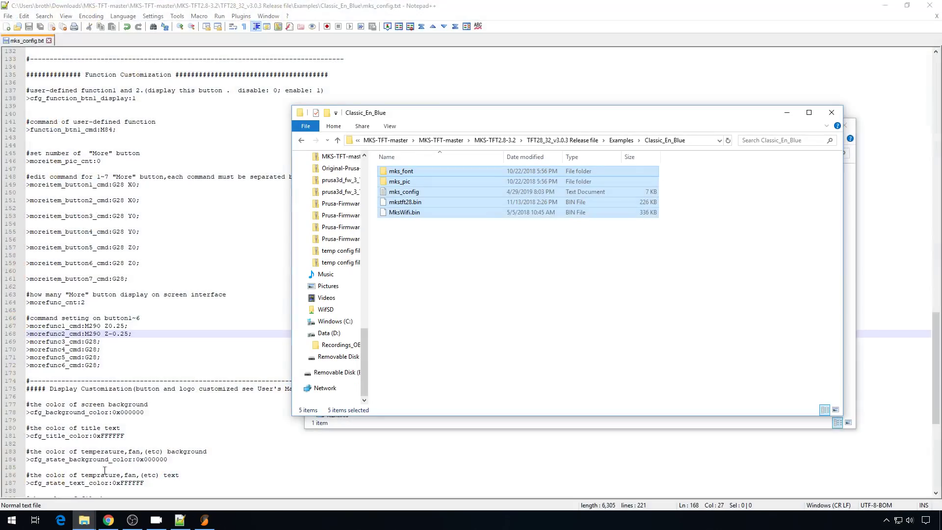
right_click(449, 199)
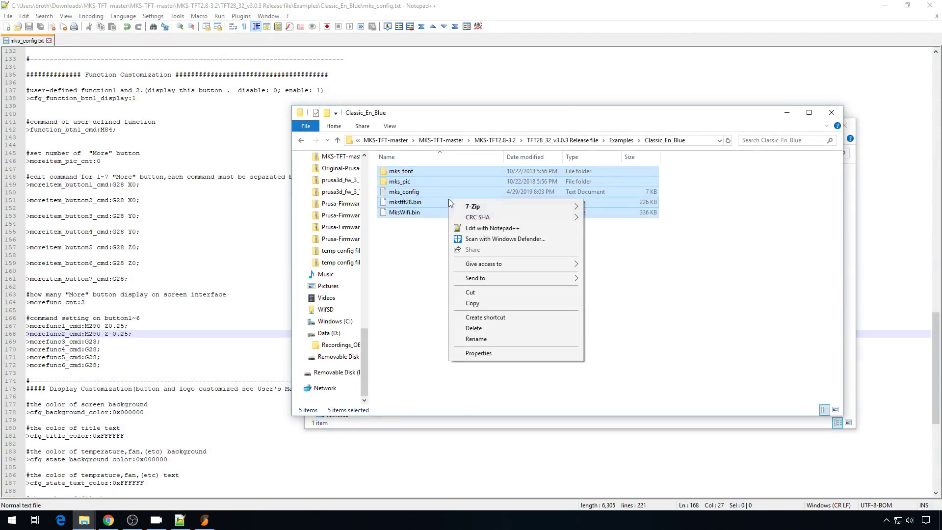
left_click(472, 303)
left_click_drag(491, 113, 556, 242)
right_click(496, 215)
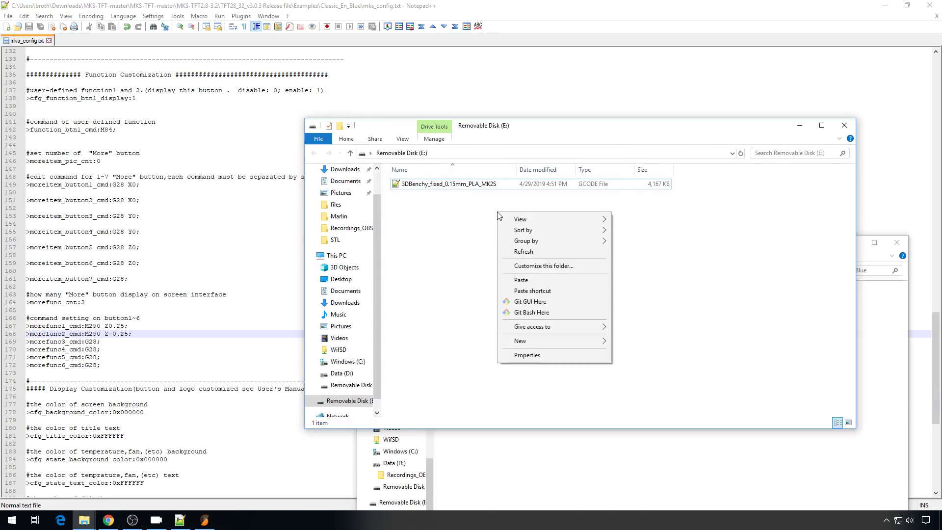
left_click(532, 279)
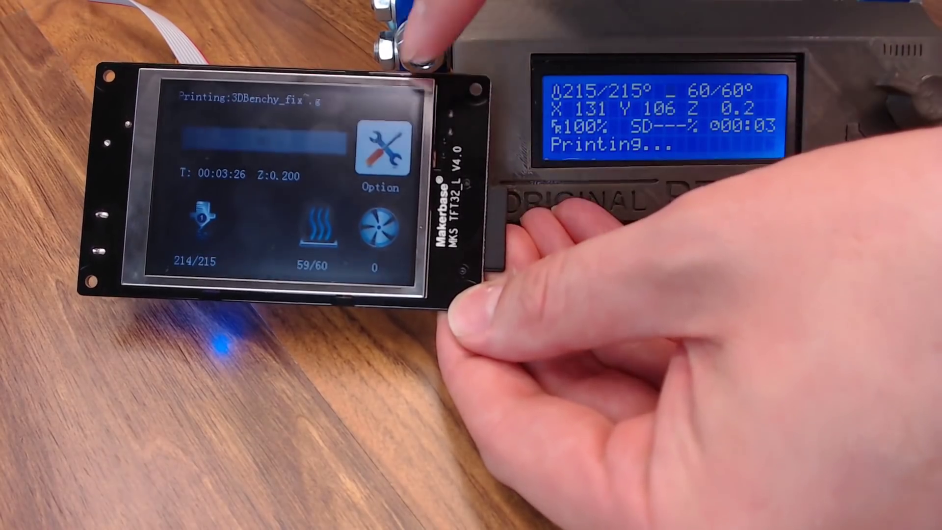
Mid-print, use the first custom button in Option > More twice to send M290 Z0.25
left_click(384, 147)
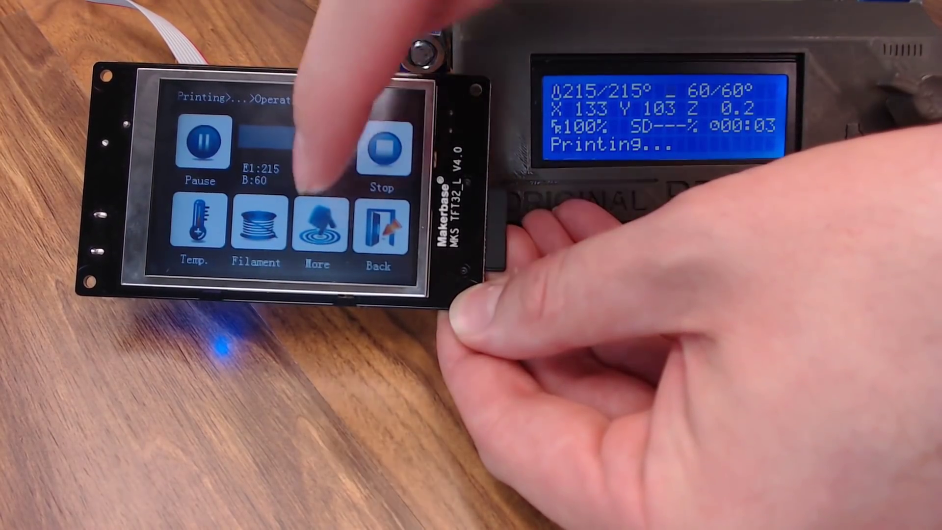
left_click(319, 226)
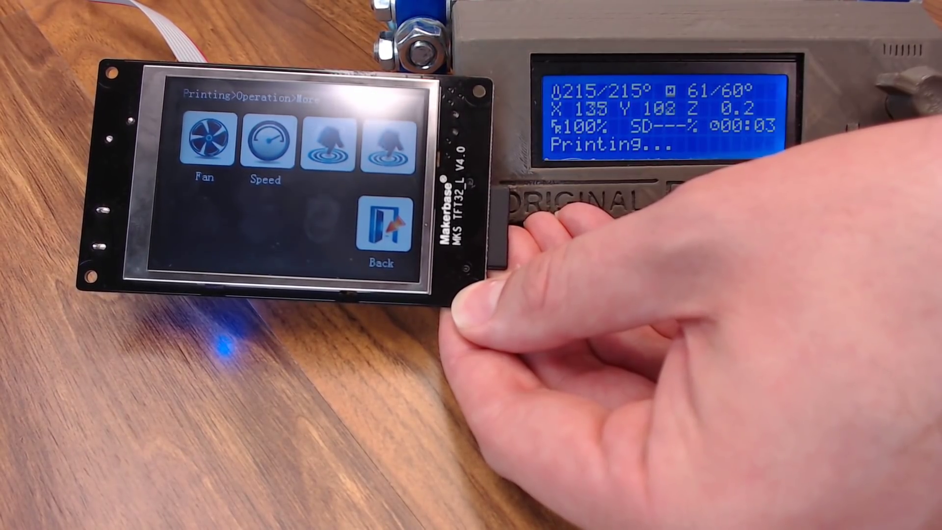
left_click(326, 145)
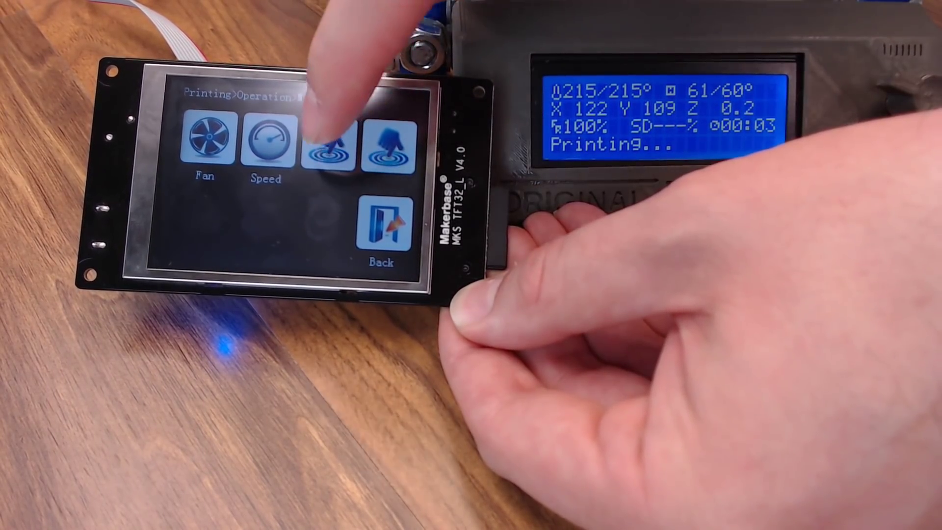
left_click(331, 147)
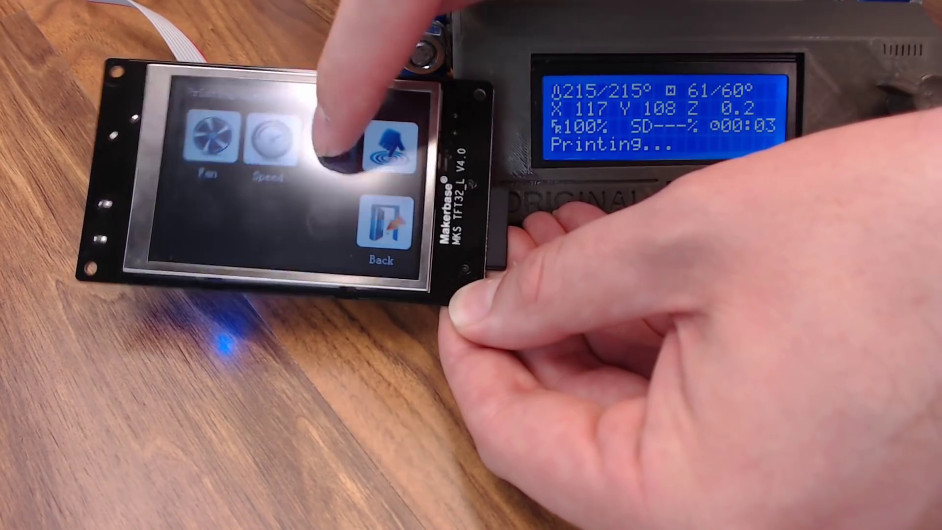